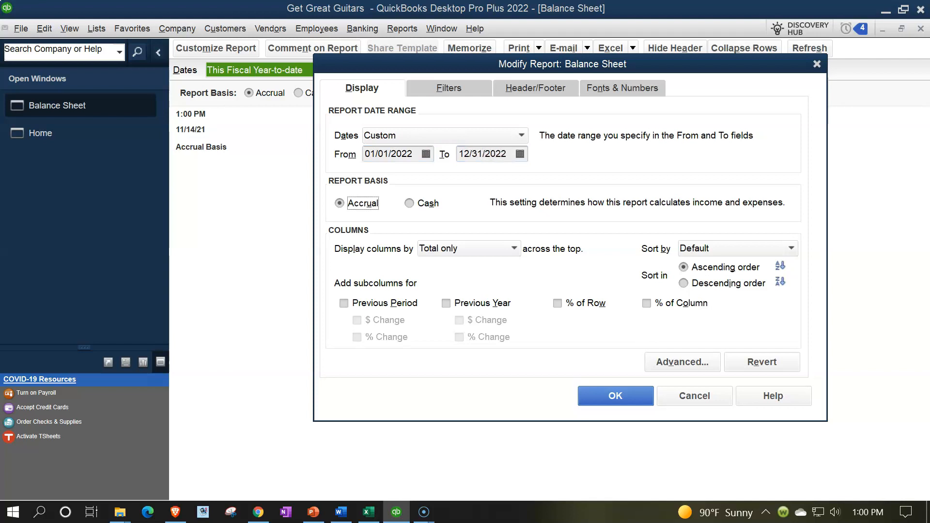
Step: Enlarge the Balance Sheet's column label font, extend the change to all related fonts, and apply the report settings
left_click(620, 90)
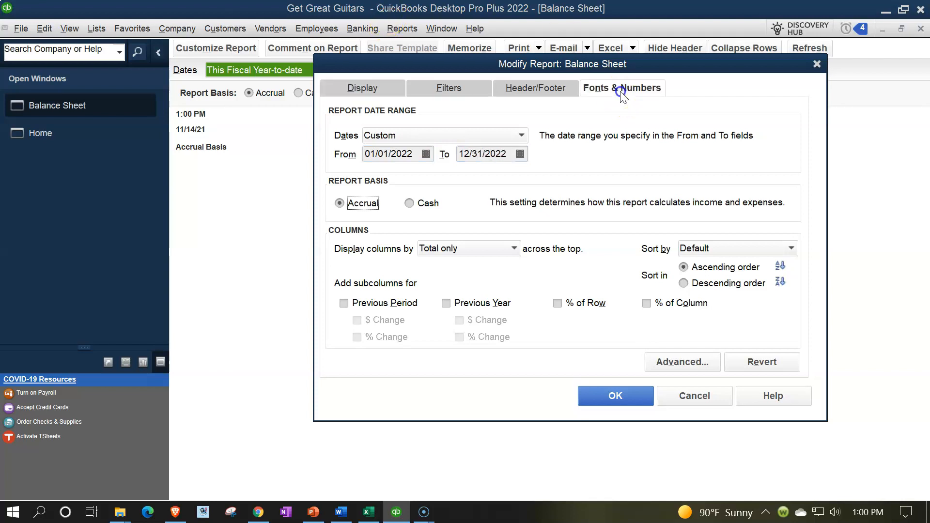
left_click(506, 271)
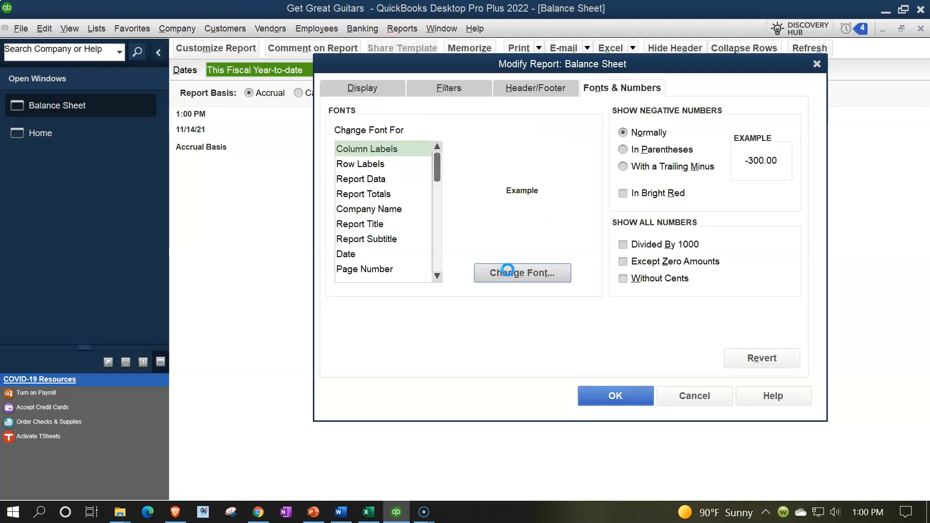
left_click(584, 172)
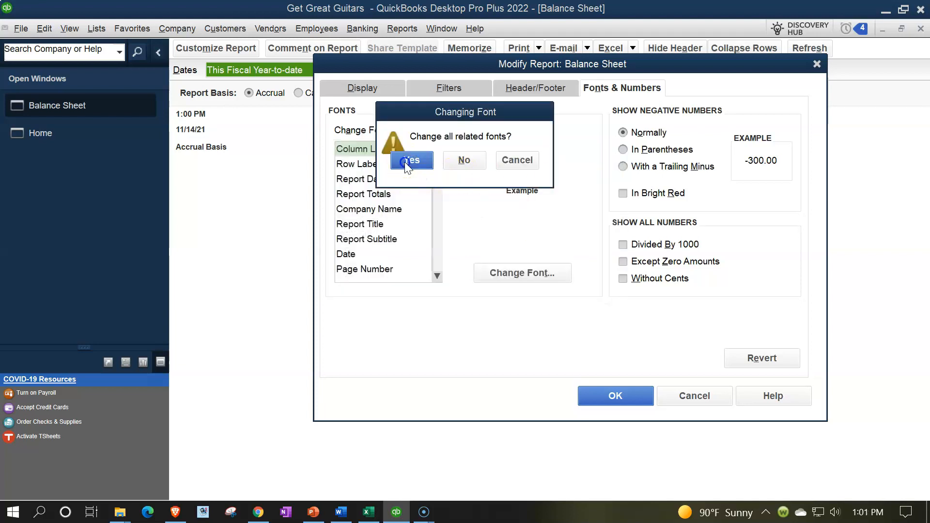
left_click(405, 161)
left_click(614, 395)
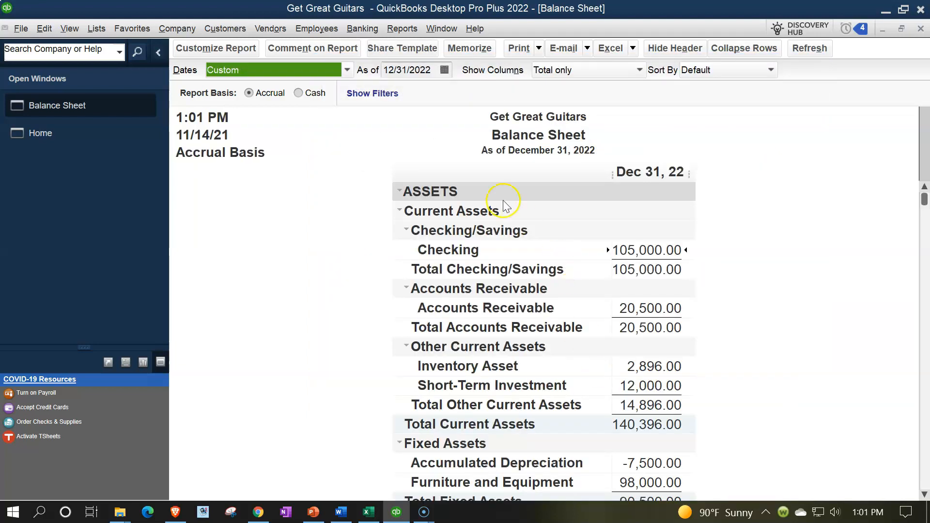
Step: Open the Profit & Loss Standard report and set its date range to 01/01/2022 through 12/31/2022
left_click(403, 29)
mouse_move(455, 129)
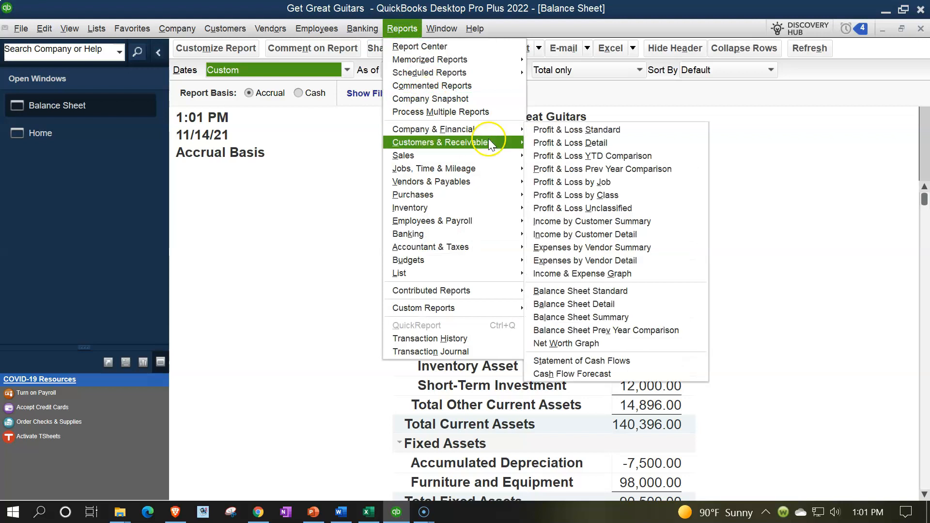
left_click(539, 129)
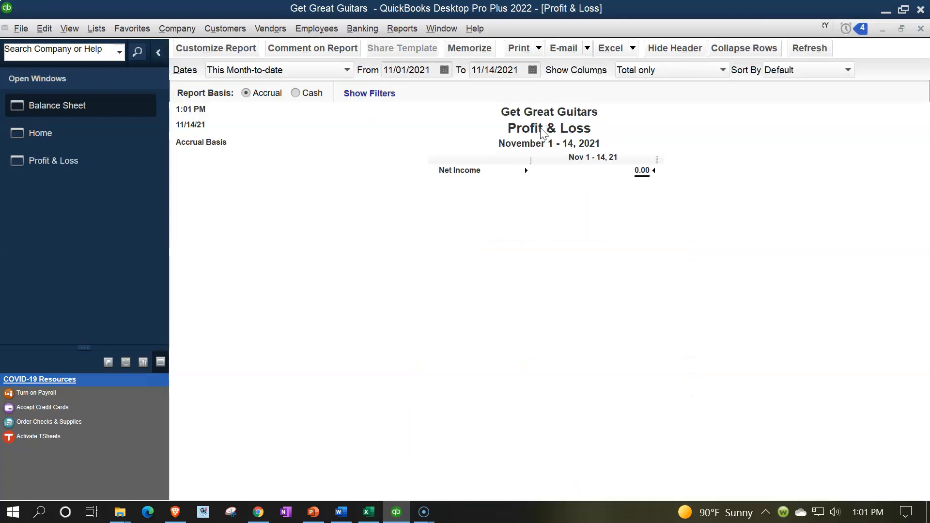
type("010122")
key("Tab")
type("12/31/202")
key("Tab")
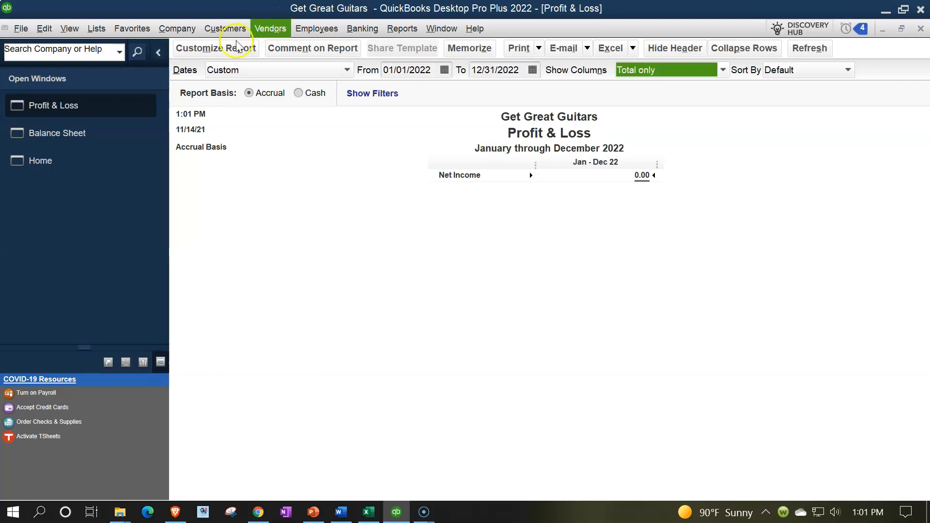
Step: Enlarge the Profit & Loss report's column label font and extend the change to all related fonts
left_click(233, 47)
left_click(592, 85)
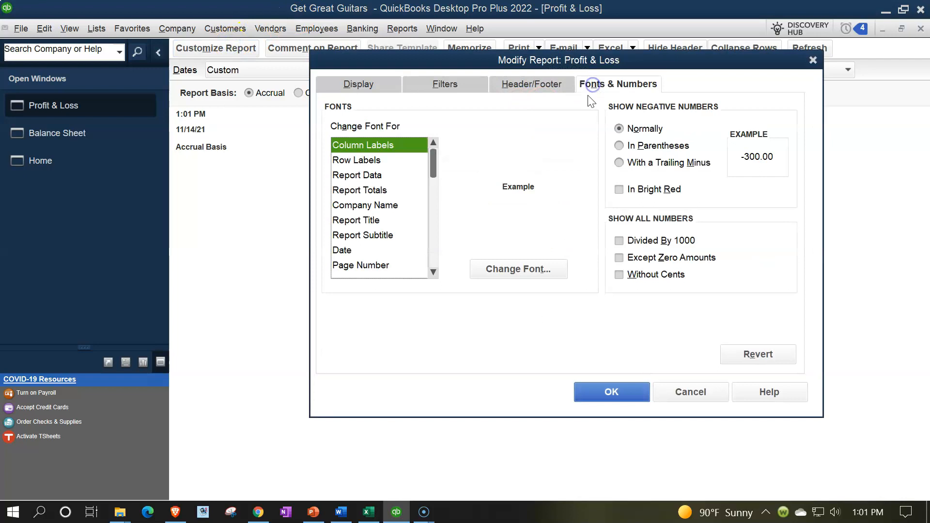
left_click(534, 268)
left_click(550, 229)
left_click(527, 229)
left_click(582, 166)
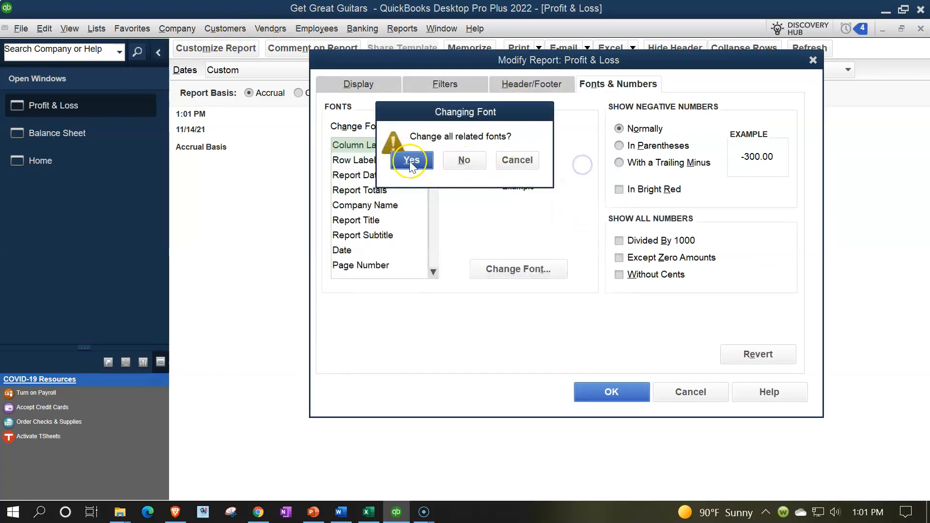
left_click(410, 161)
left_click(606, 393)
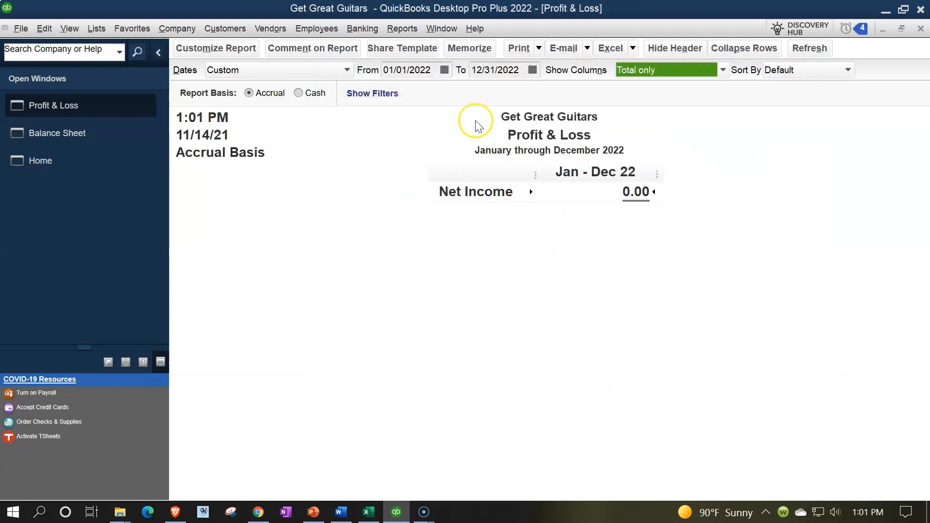
Step: Open the Trial Balance report and set its date range to 01/01/2022 through 12/31/2022
left_click(402, 30)
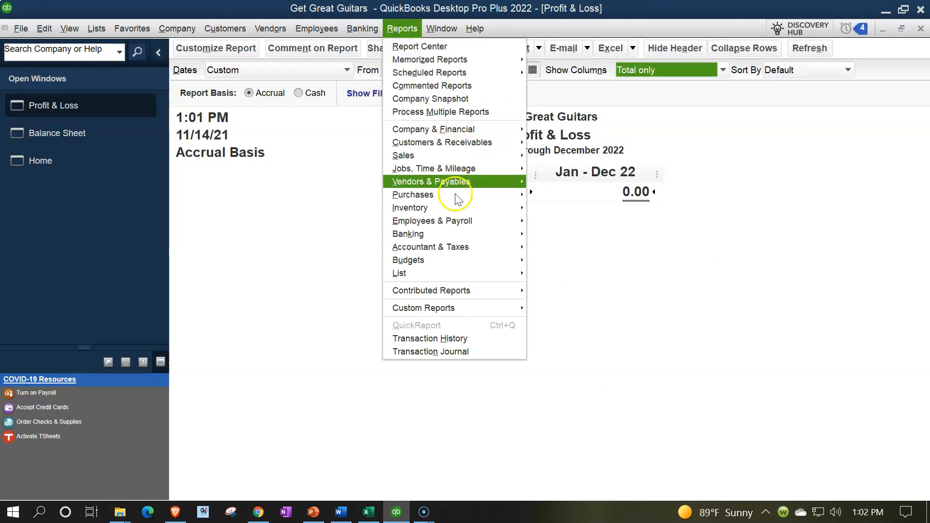
mouse_move(472, 247)
left_click(533, 248)
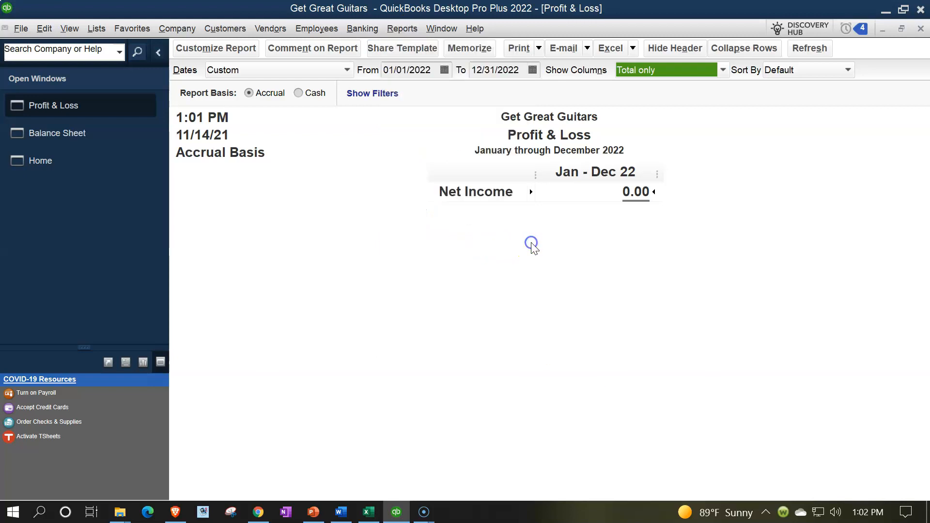
key("Tab")
type("01/01/20")
type("2")
key("Tab")
type("123122")
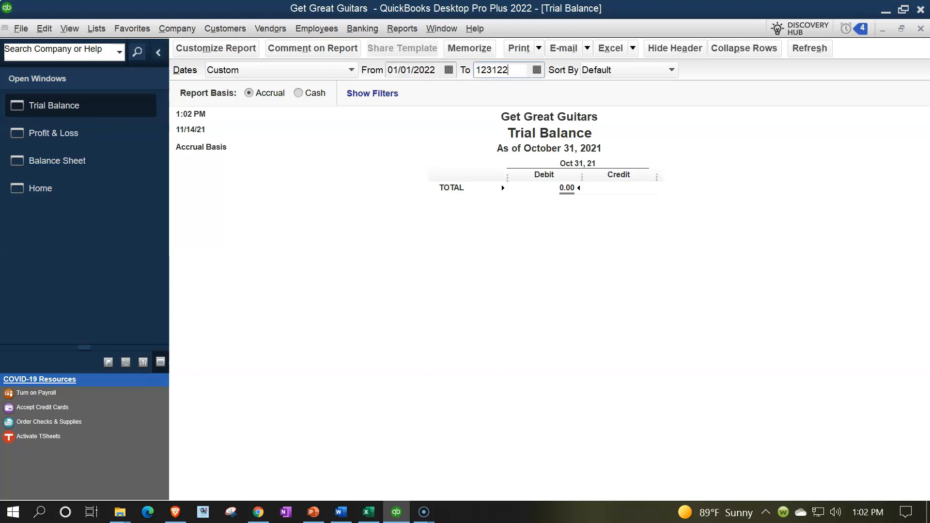
key("Tab")
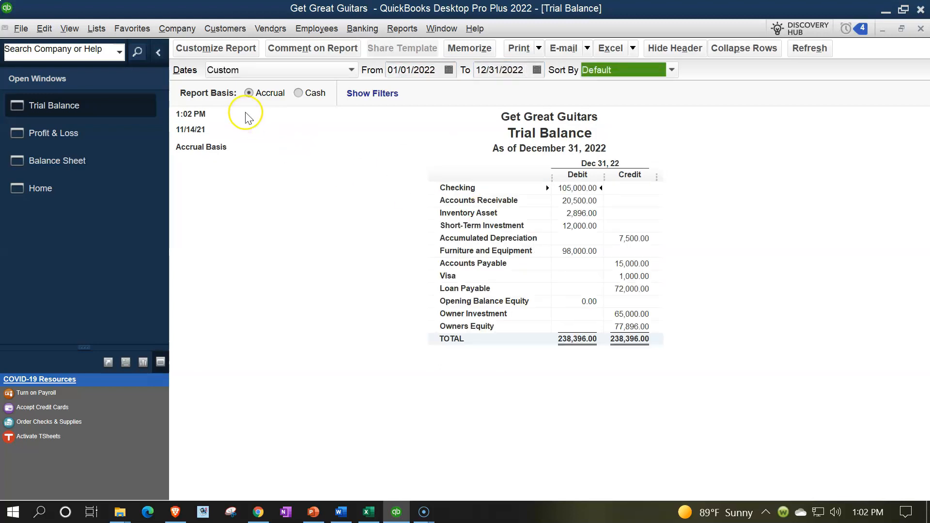
Step: Set the Trial Balance's column label font size to 14 and extend the change to all related fonts
left_click(233, 31)
left_click(234, 33)
left_click(229, 47)
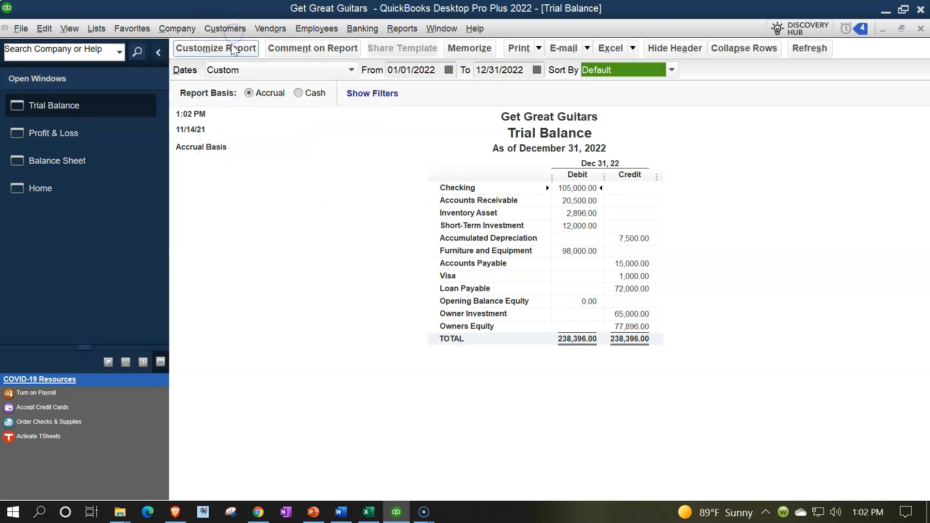
left_click(619, 82)
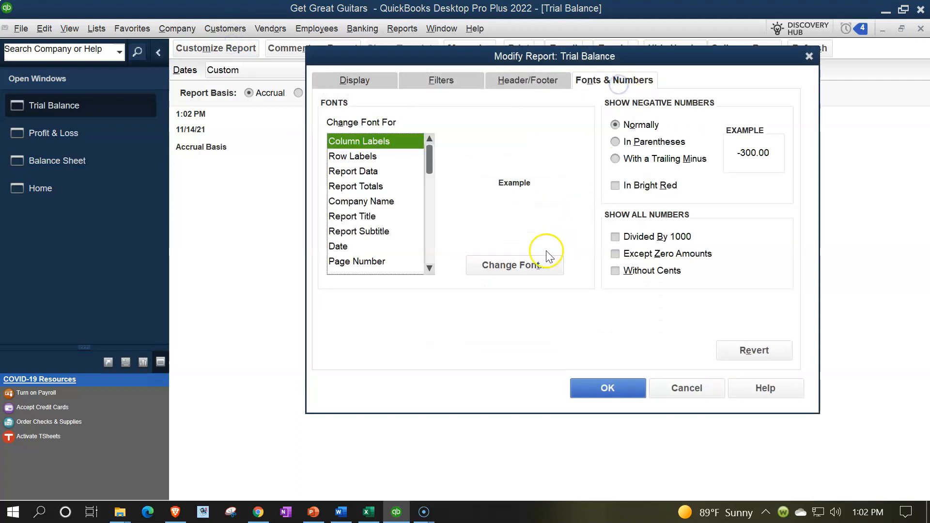
left_click(536, 261)
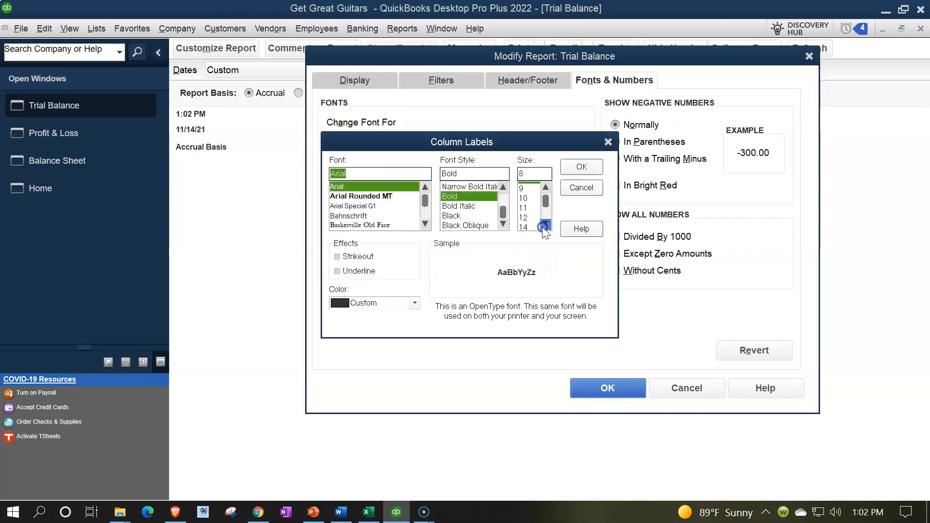
left_click(526, 226)
left_click(581, 167)
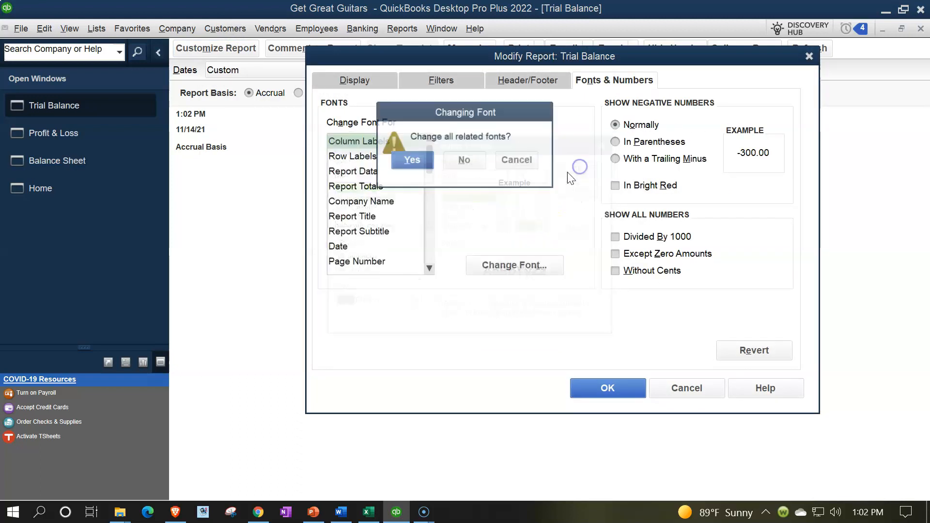
left_click(412, 159)
left_click(603, 387)
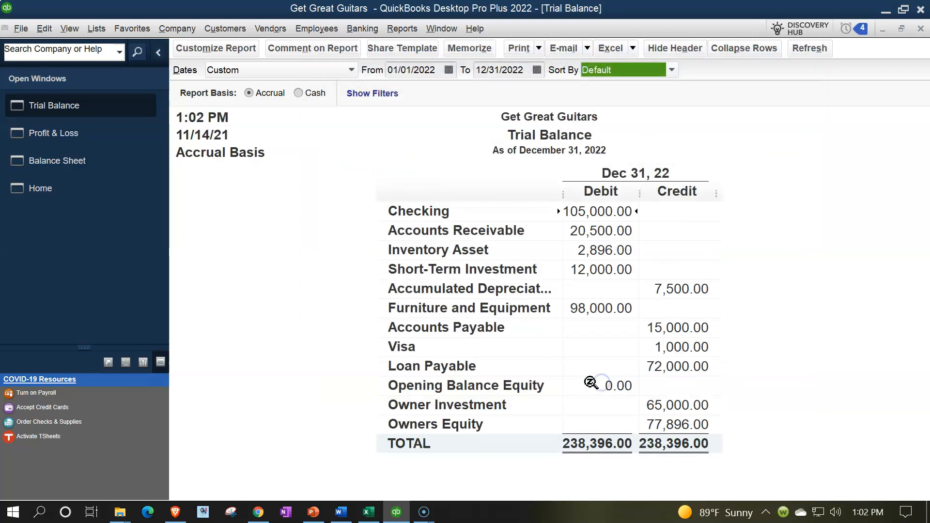
Step: Open the purchase order form from the Home page, review saved orders back to the Diamond Head one, and close it
left_click(72, 191)
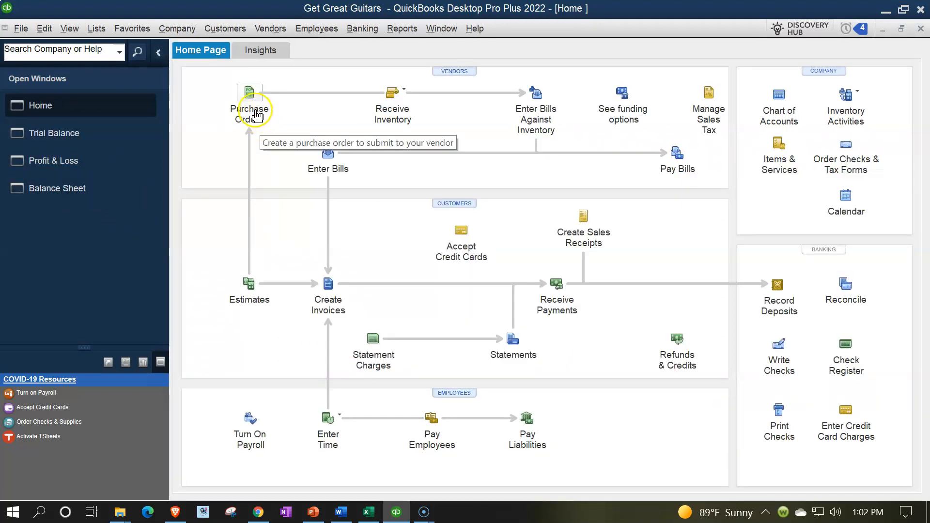
left_click(251, 108)
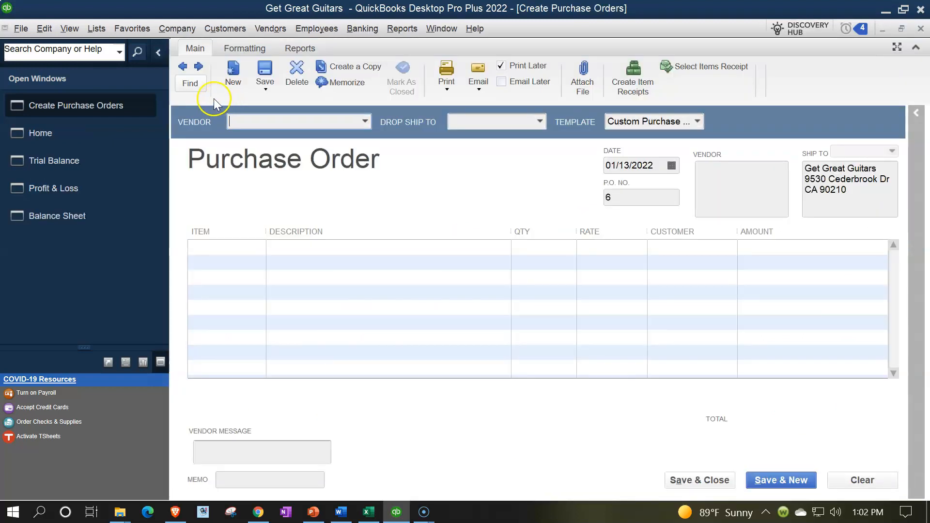
left_click(183, 68)
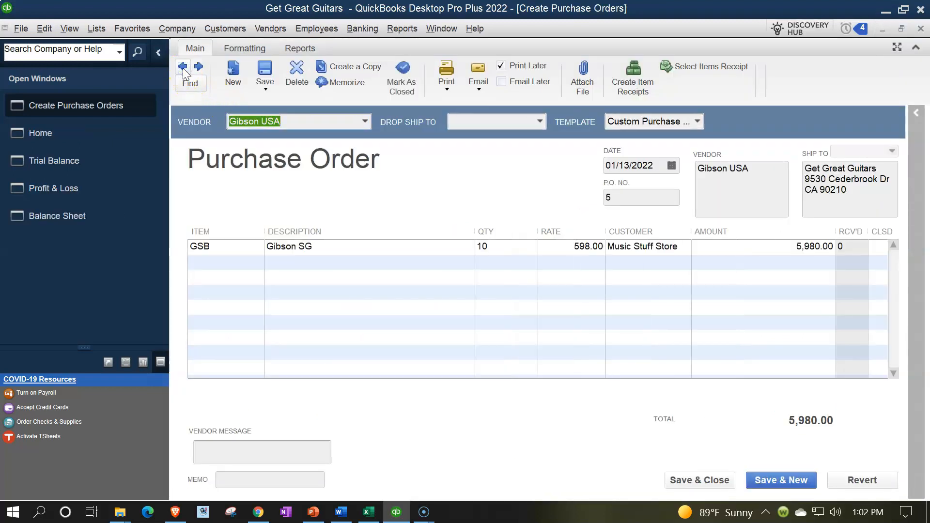
left_click(183, 68)
left_click(183, 68)
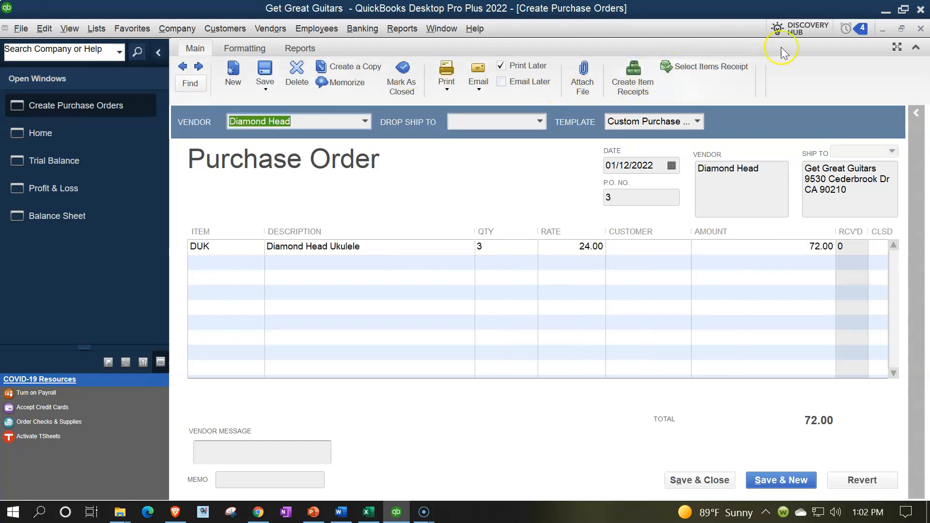
left_click(921, 31)
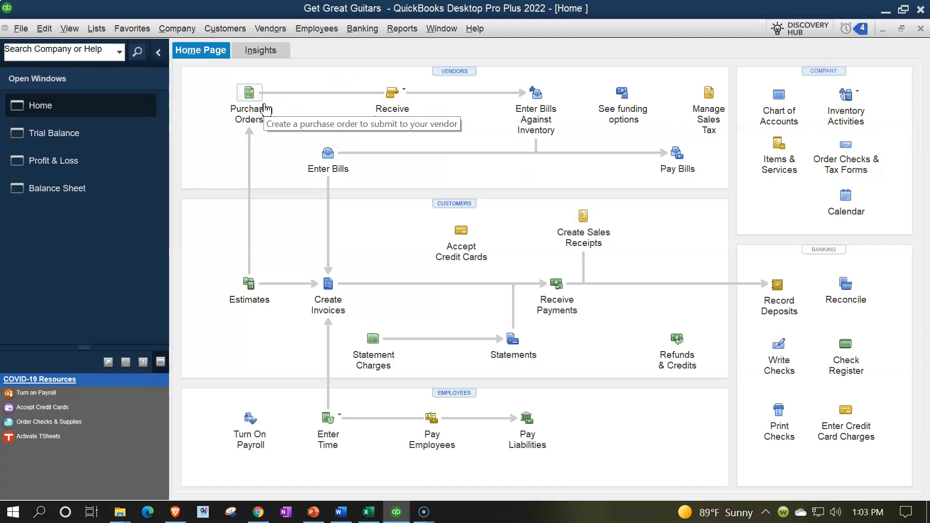
Step: Open the Vendor Center and view the transactions for the vendor Epiphone
left_click(284, 32)
left_click(286, 44)
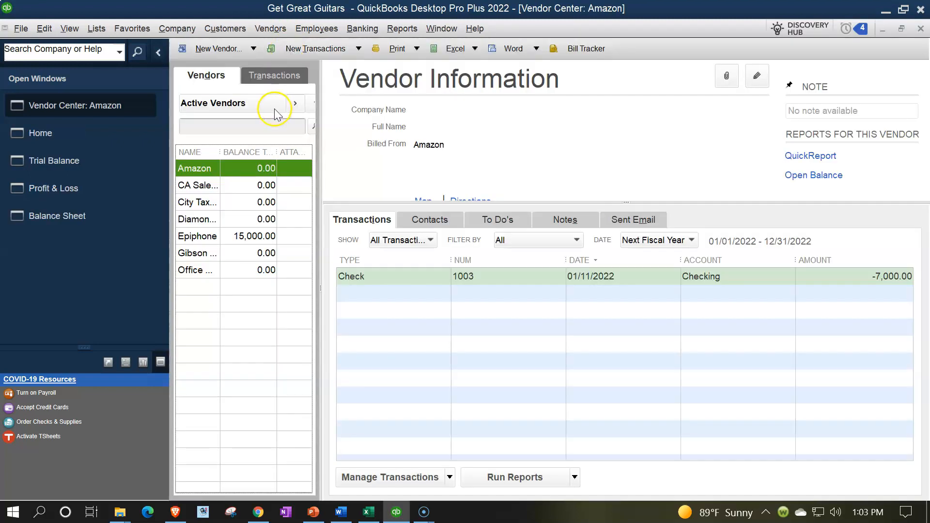
left_click(202, 236)
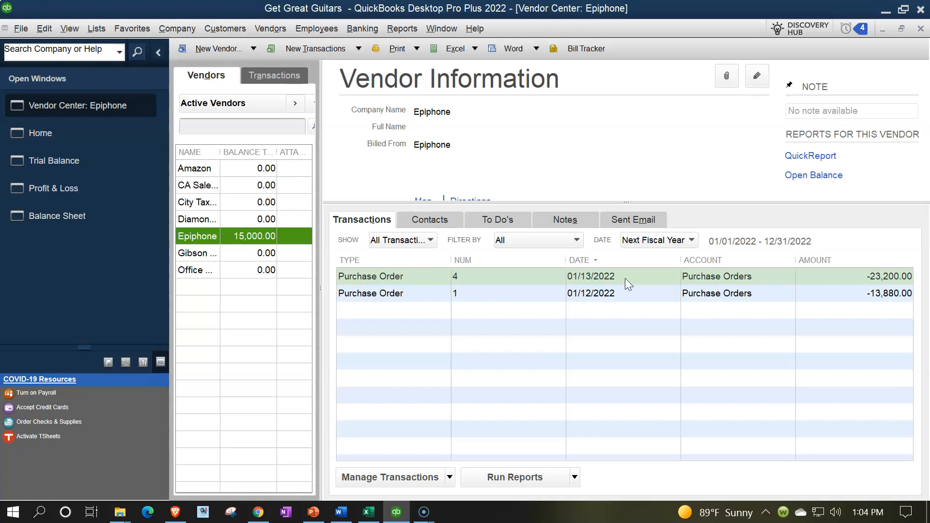
Step: View purchase orders across all vendors in the Vendor Center, filtered to open purchase orders
left_click(274, 76)
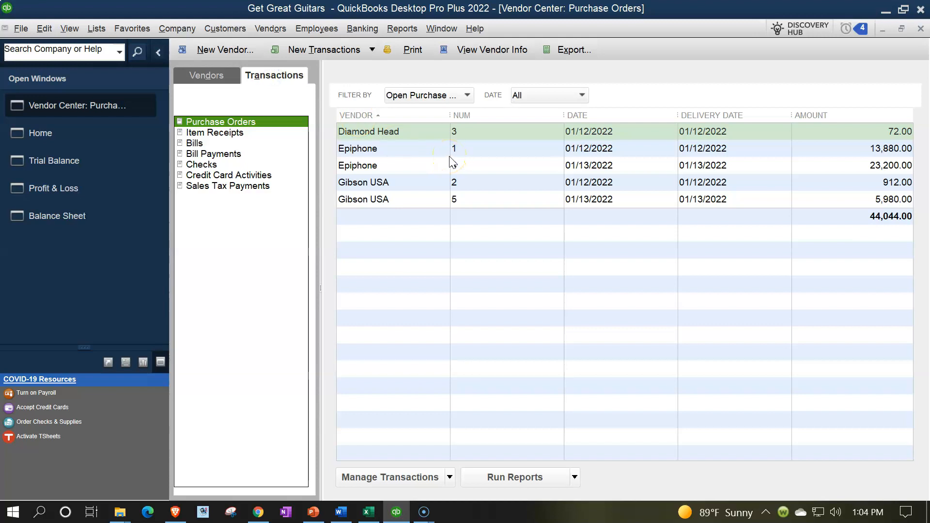
left_click(466, 95)
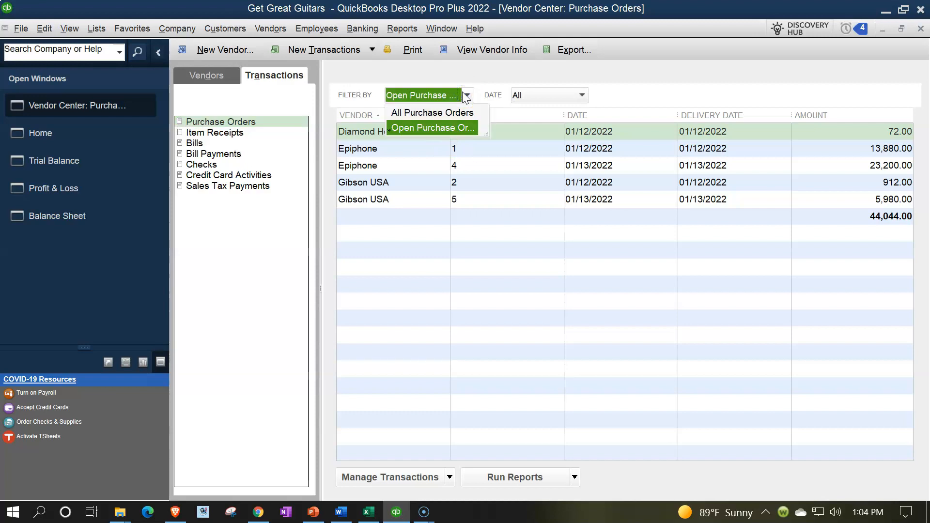
left_click(427, 128)
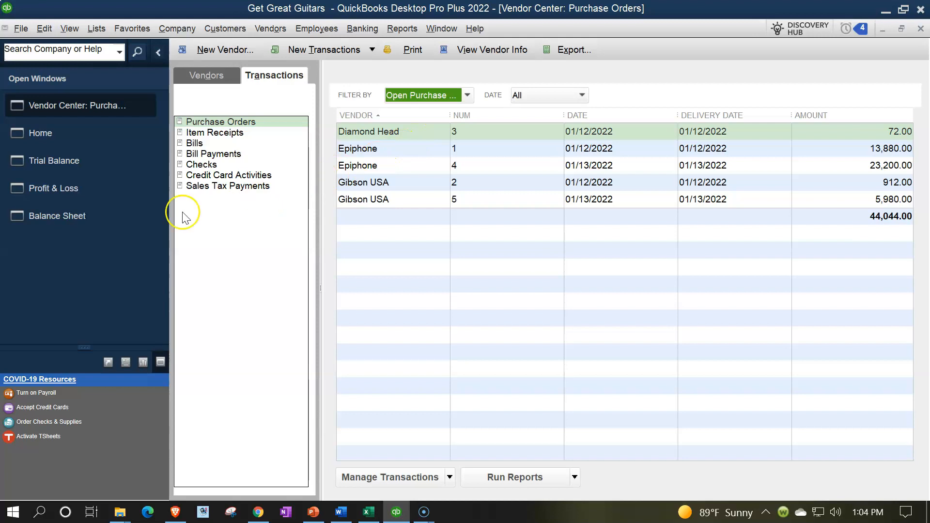
Step: Start a new check from the Home page, dated 01/14/2022 and payable to the vendor Epiphone
left_click(36, 135)
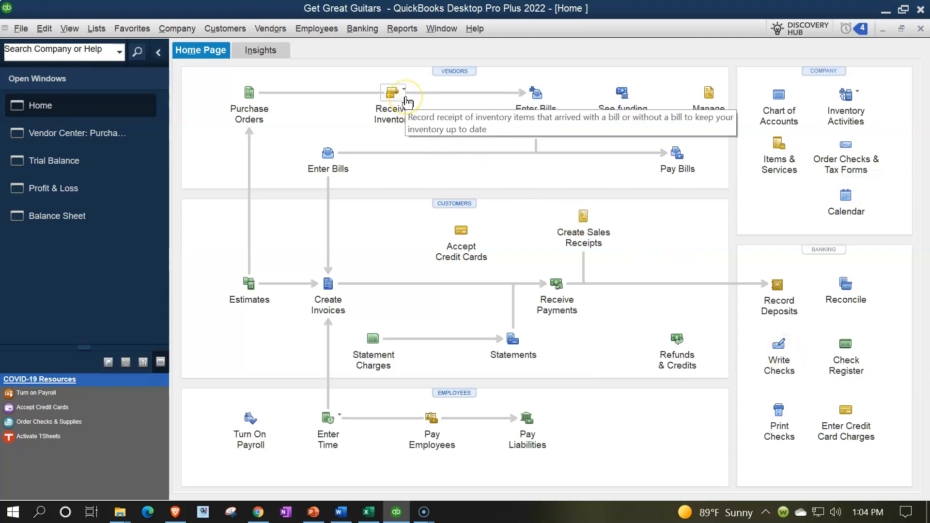
left_click(778, 348)
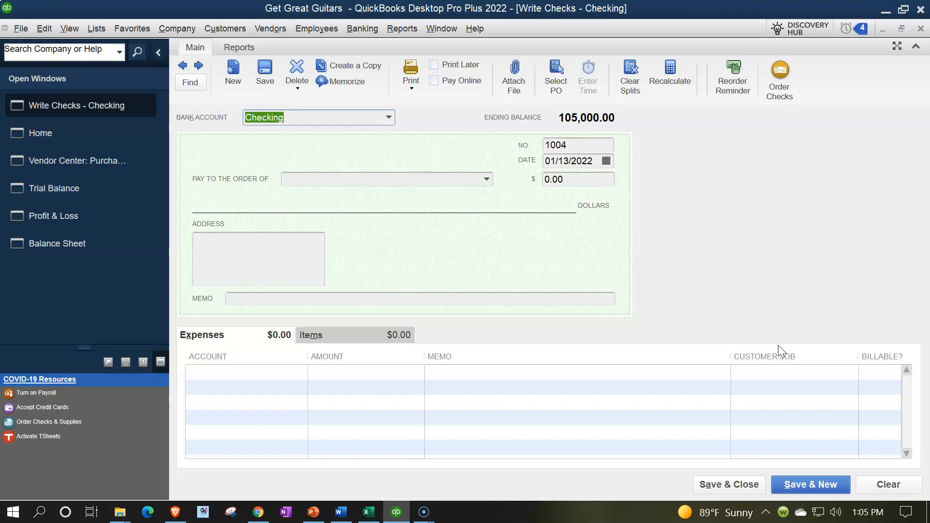
key("Tab")
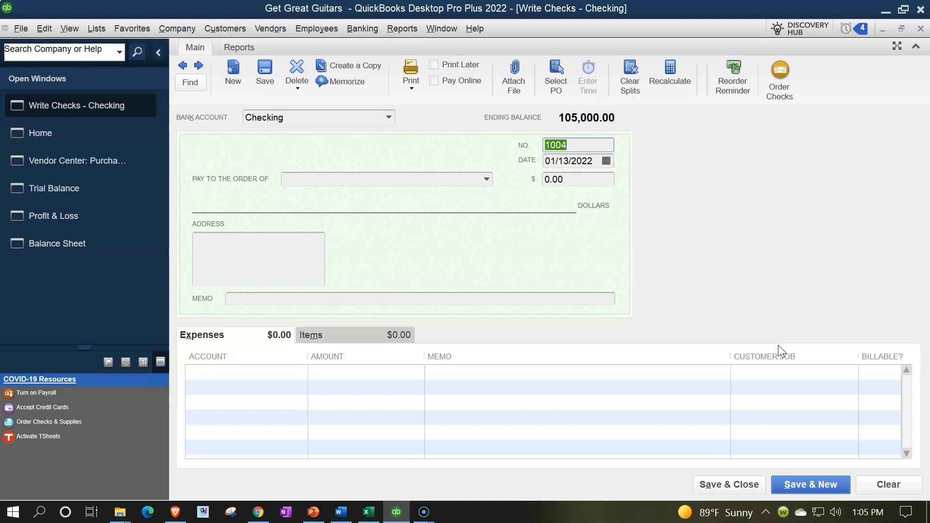
key("Tab")
key("plus")
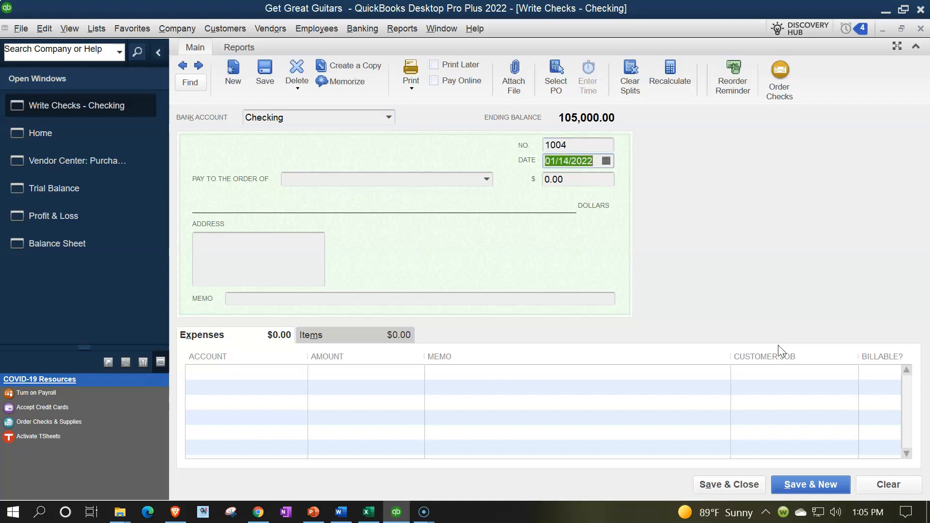
key("Tab")
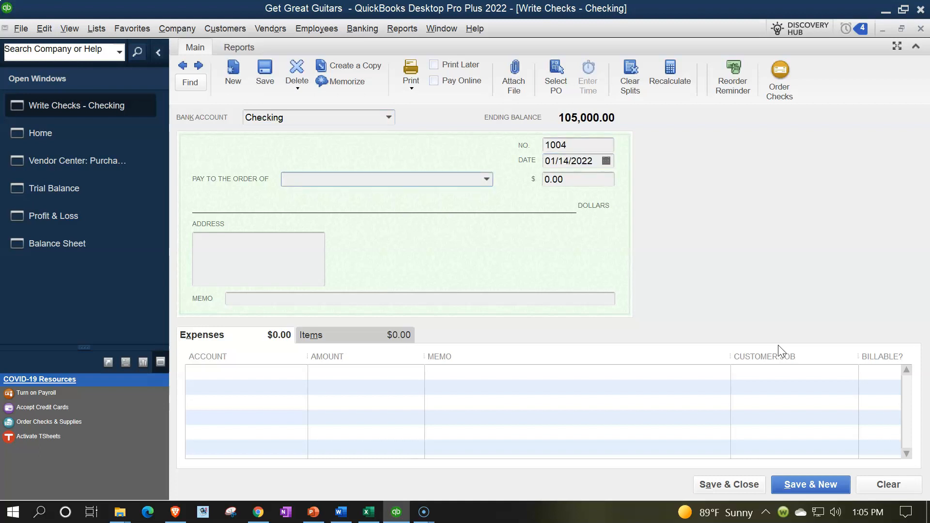
type("Epiphone")
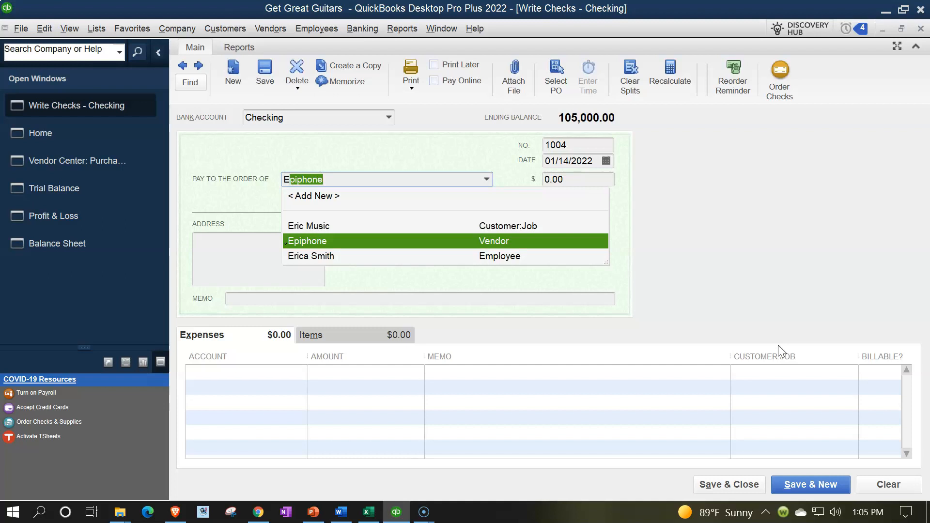
key("Tab")
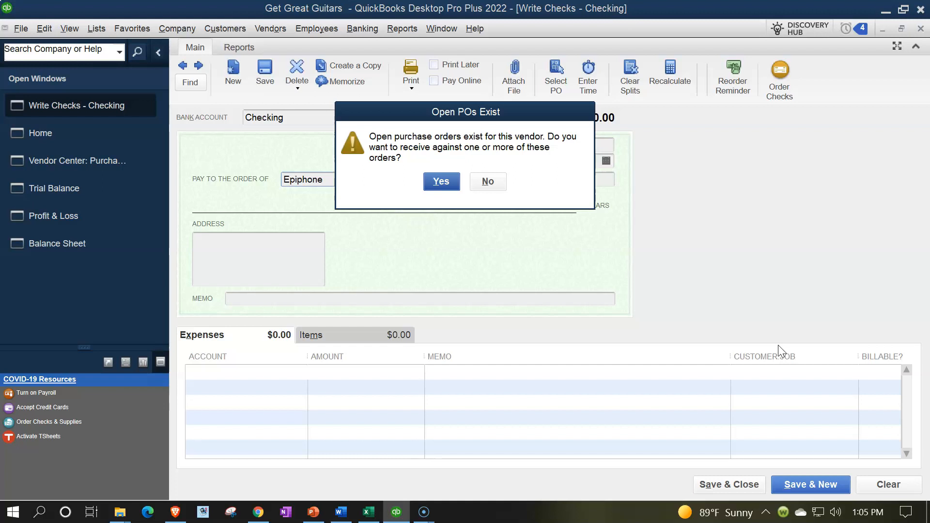
Step: Receive against both open Epiphone purchase orders, dated 01/12/2022 and 01/13/2022, to fill in the check's items
left_click(439, 182)
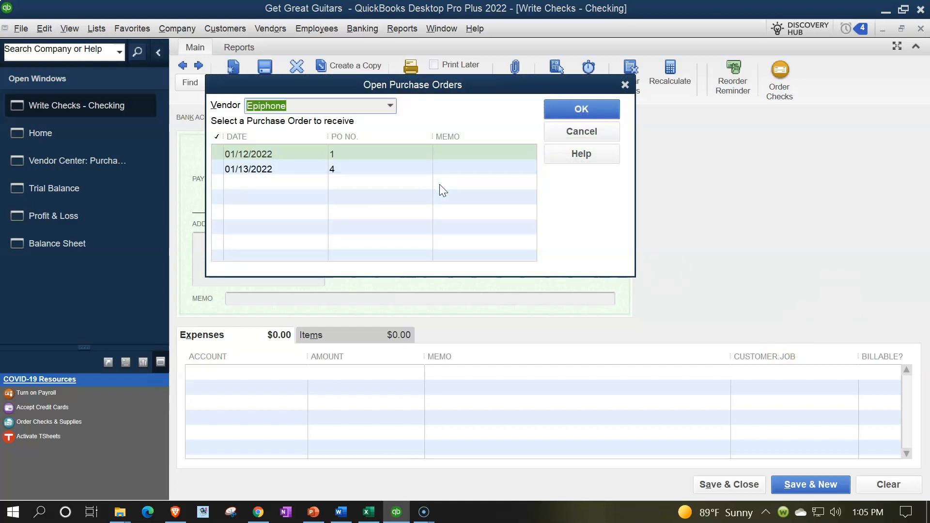
left_click(221, 155)
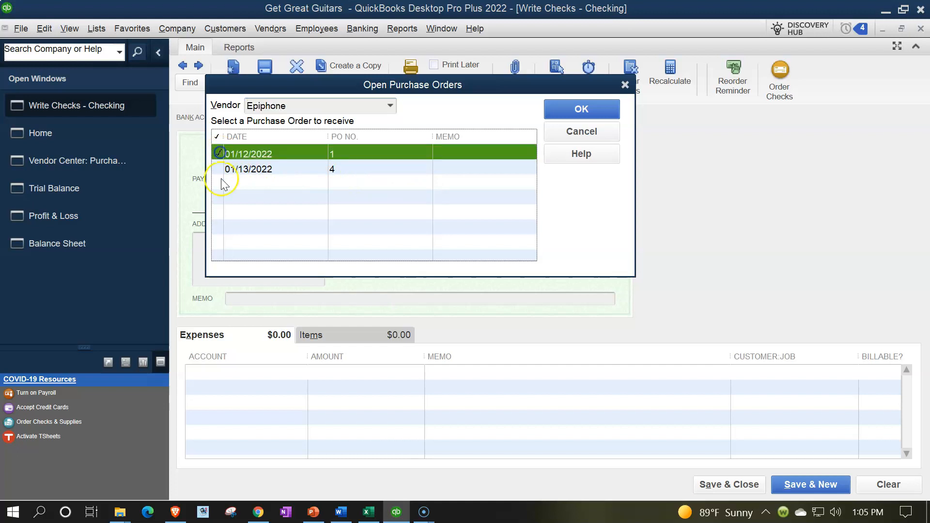
left_click(221, 168)
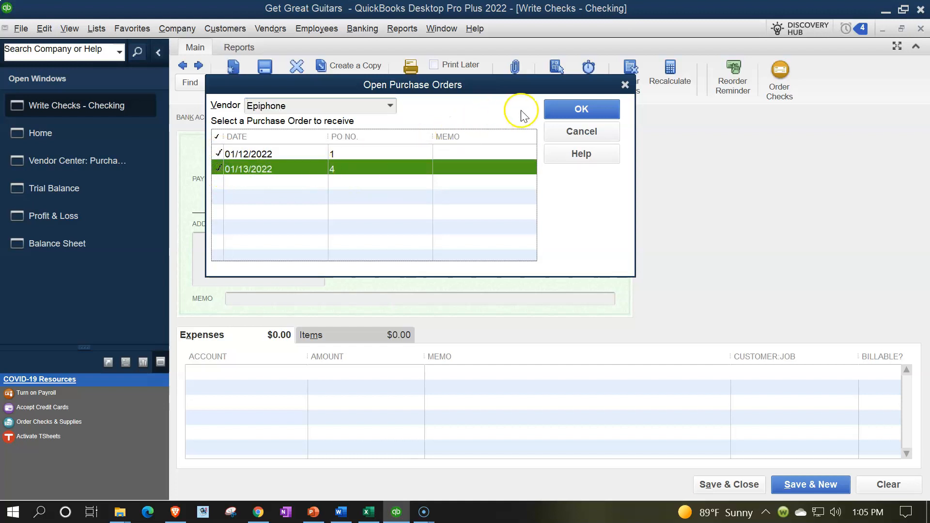
left_click(553, 111)
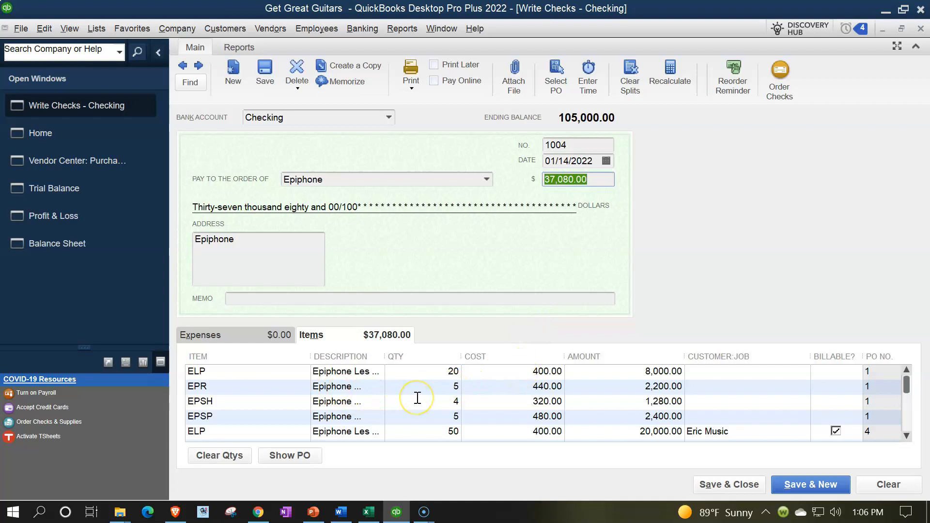
Step: Review the check's item lines, including those billable to a customer, and save and close the check
scroll(417, 398, "down", 2)
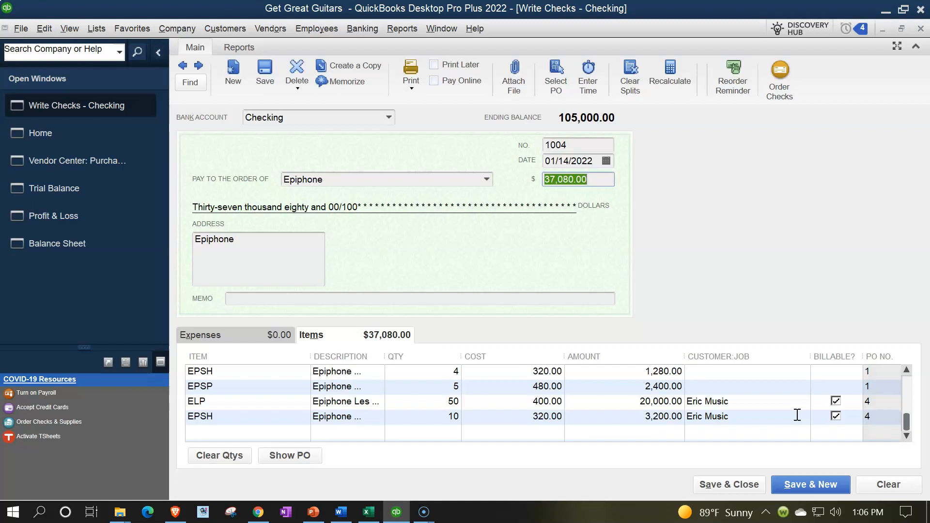
scroll(797, 415, "up", 1)
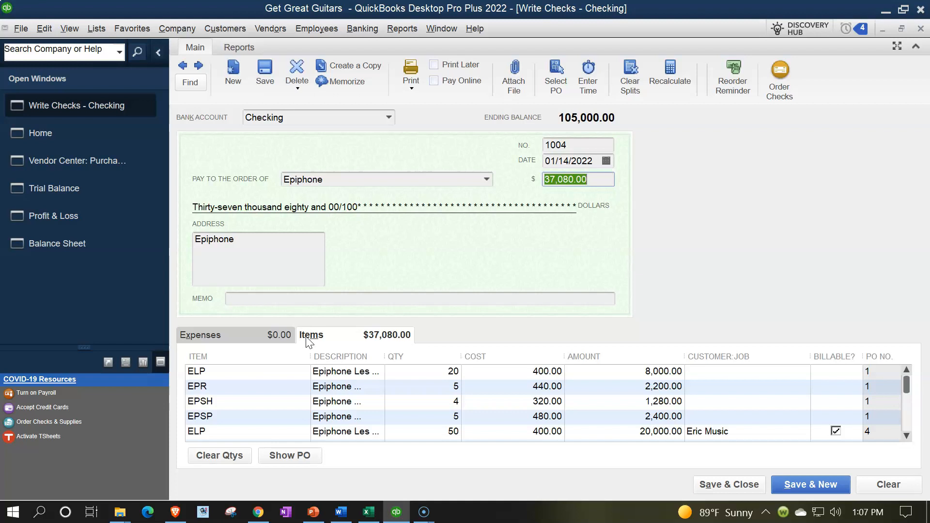
left_click(748, 491)
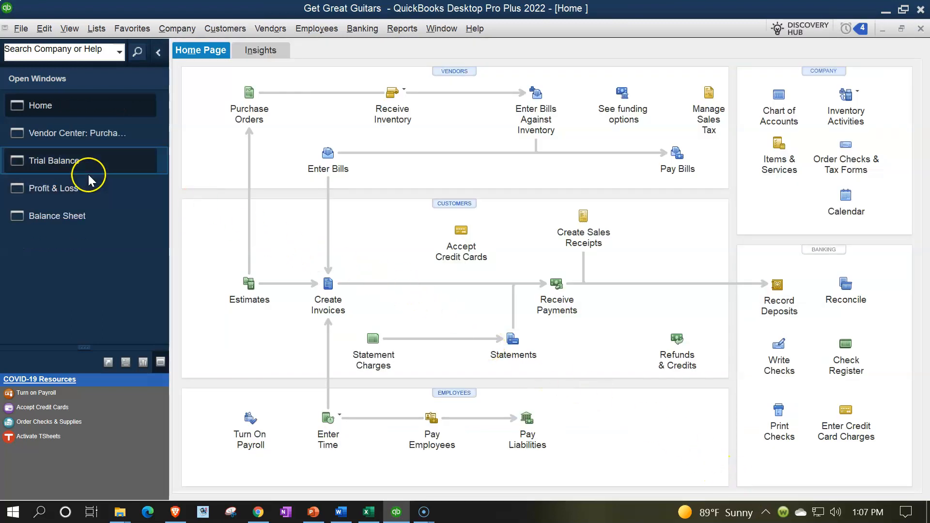
Step: From the Trial Balance, drill into Checking to inspect the Epiphone check and its items, and close the check and the account detail
left_click(78, 164)
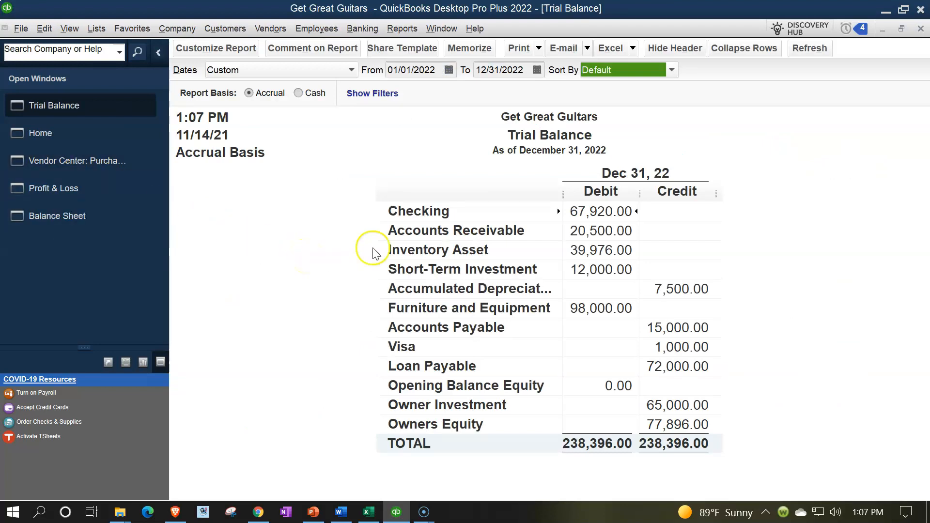
double_click(577, 210)
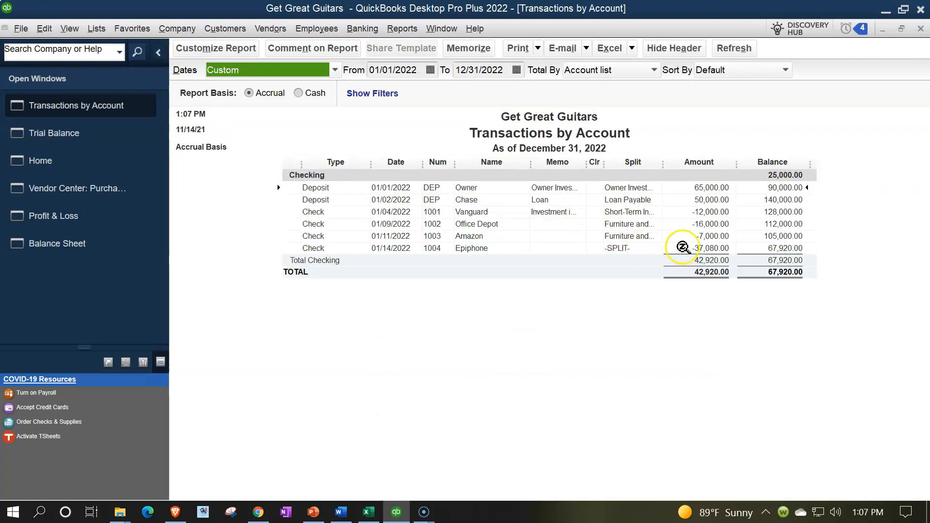
left_click(697, 246)
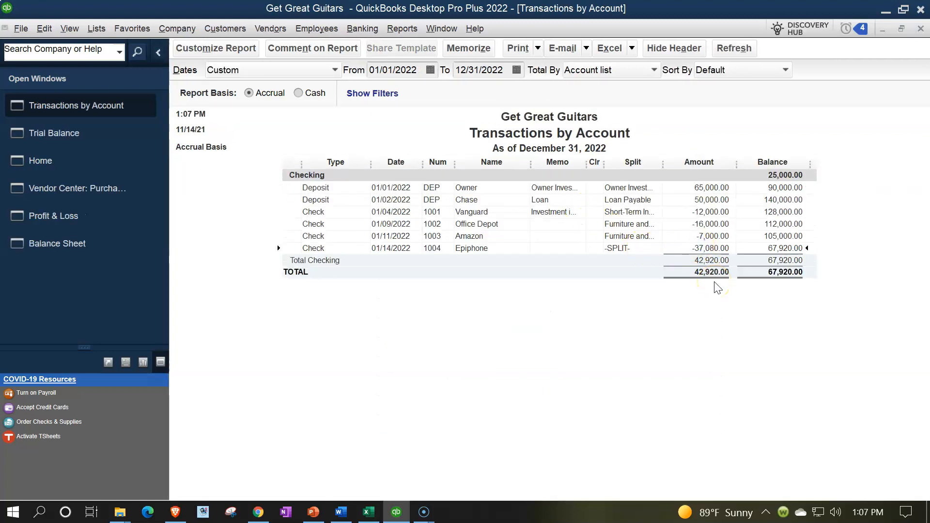
double_click(713, 246)
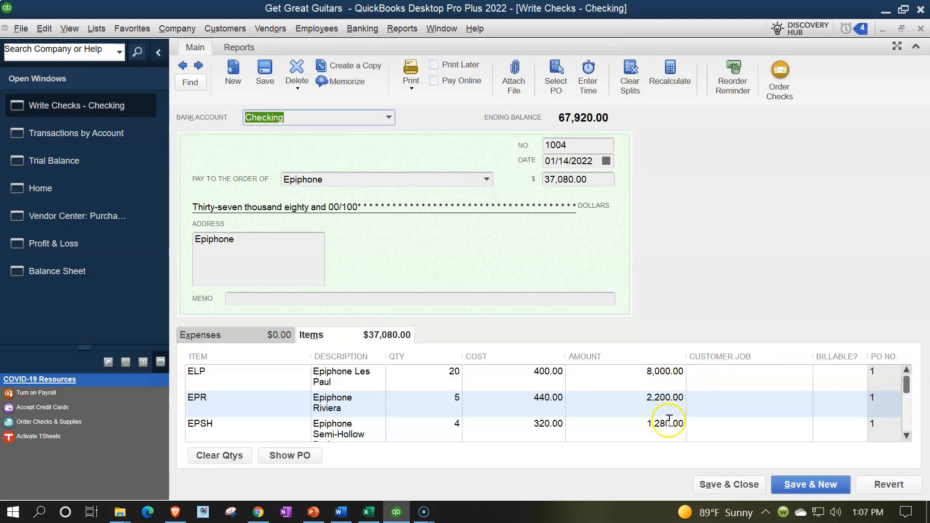
scroll(669, 420, "down", 5)
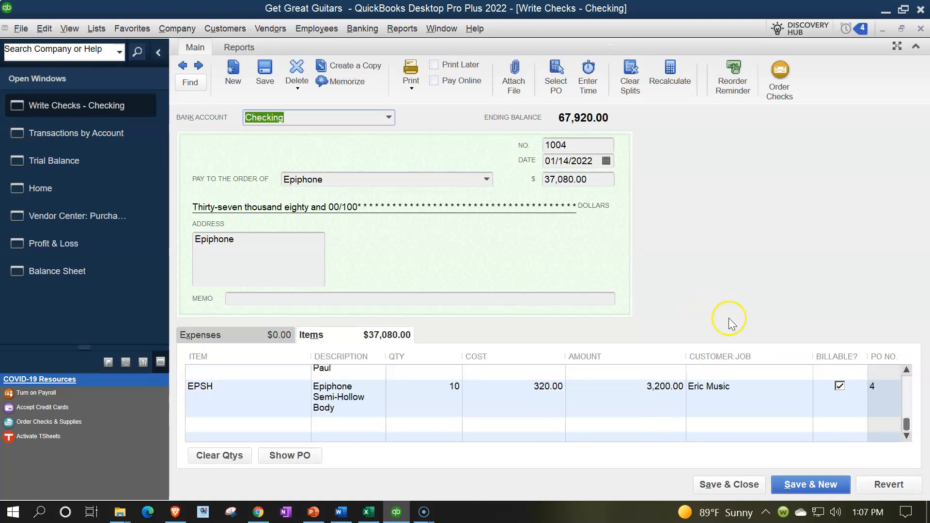
left_click(920, 29)
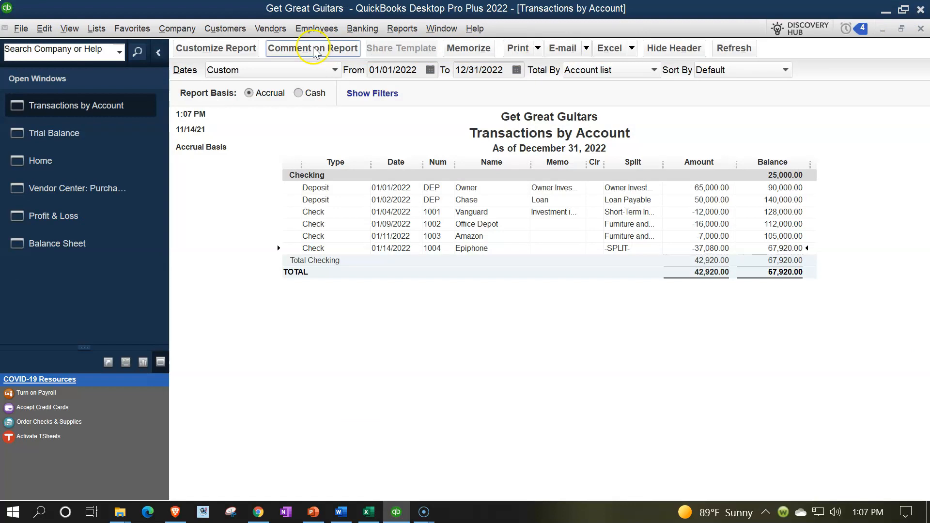
left_click(920, 29)
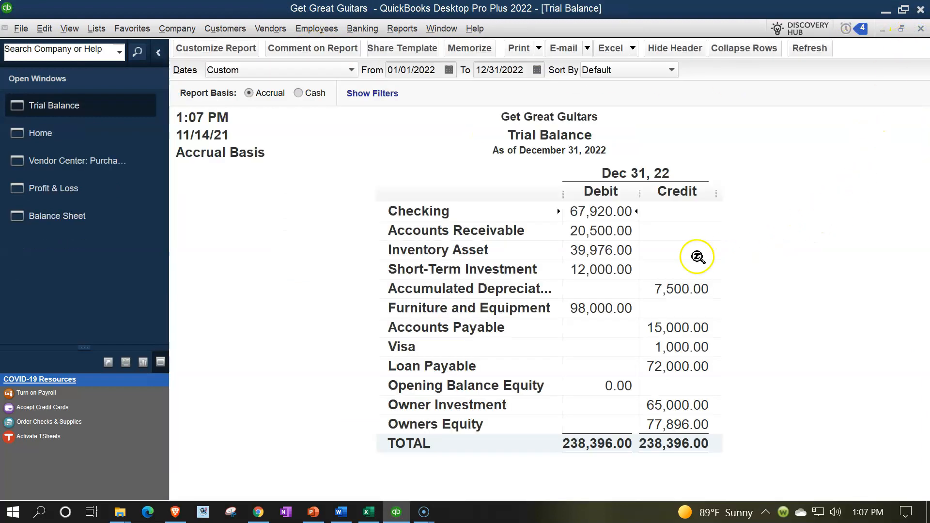
Step: Drill into Inventory Asset from the Trial Balance, examine the Epiphone lines and their source check, and close the details
double_click(589, 249)
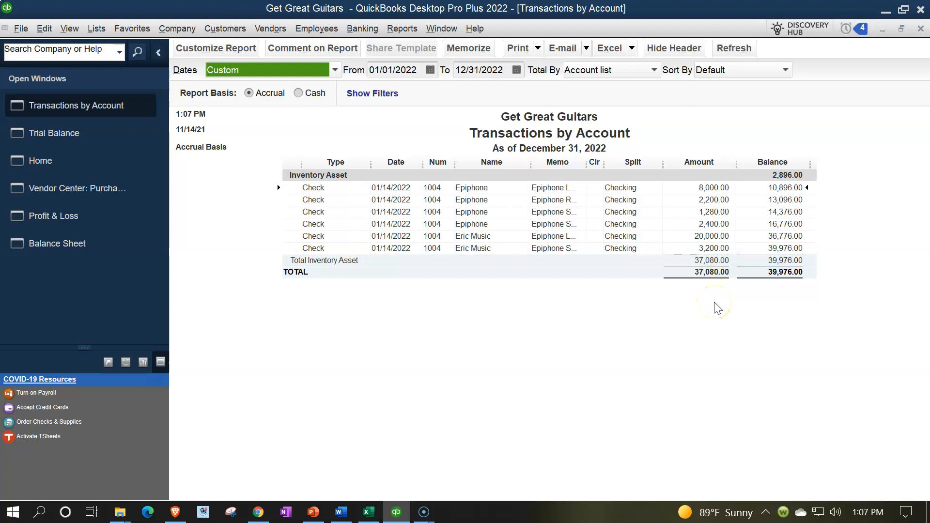
left_click(719, 188)
left_click(719, 200)
left_click(720, 212)
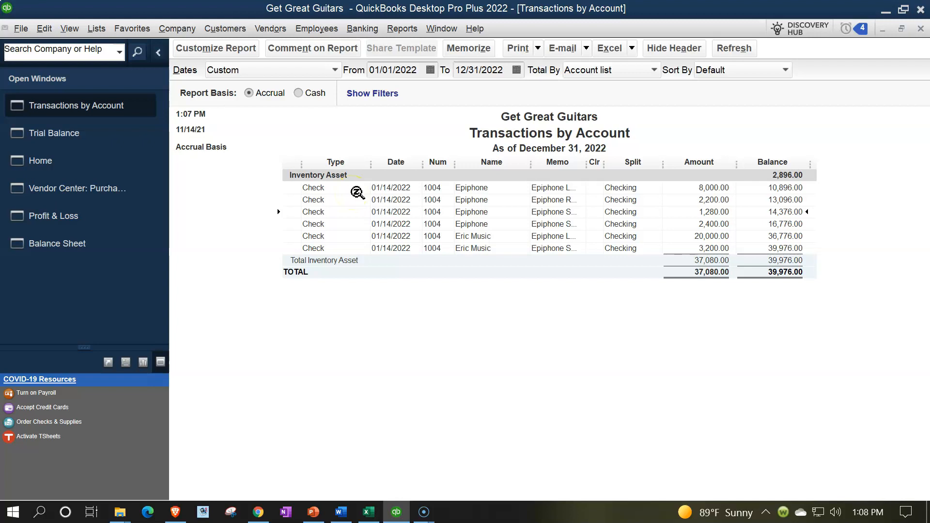
double_click(695, 234)
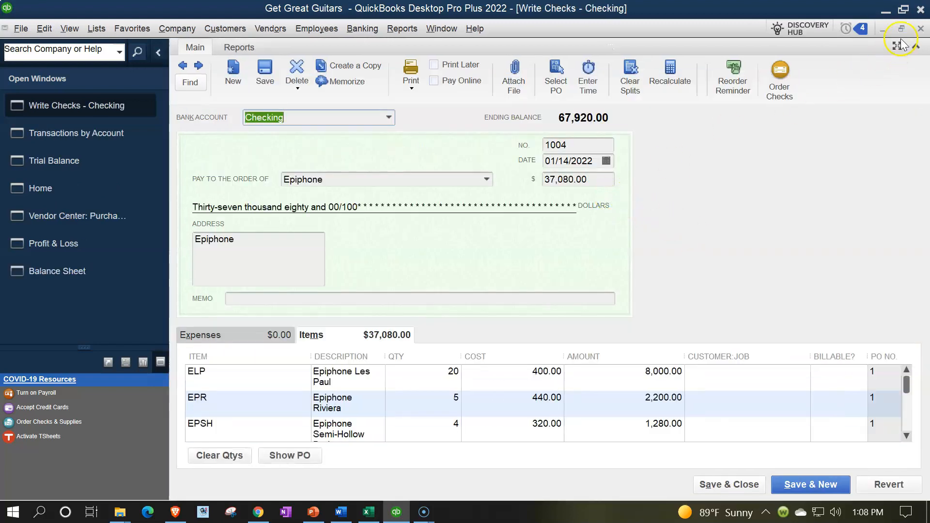
left_click(920, 28)
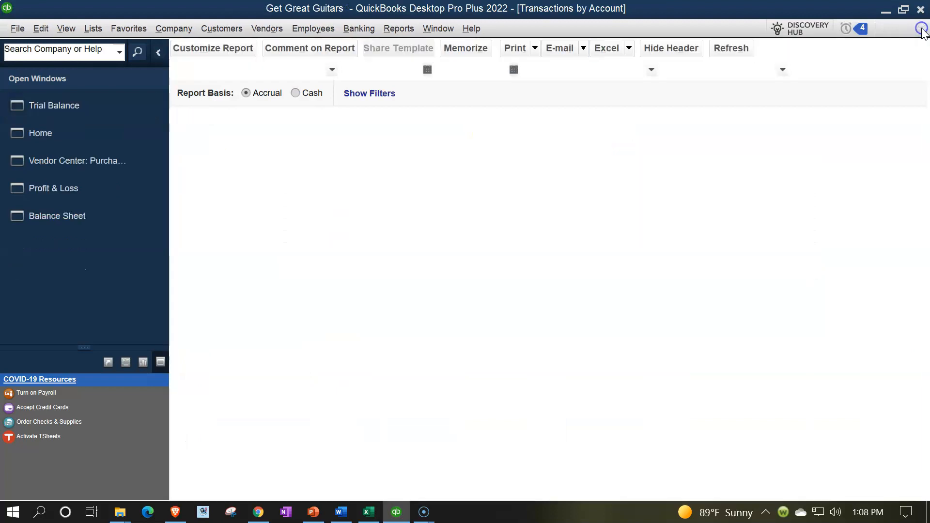
Step: Examine the Checking and Inventory Asset balances on the Balance Sheet and the net income on the Profit & Loss report
left_click(105, 217)
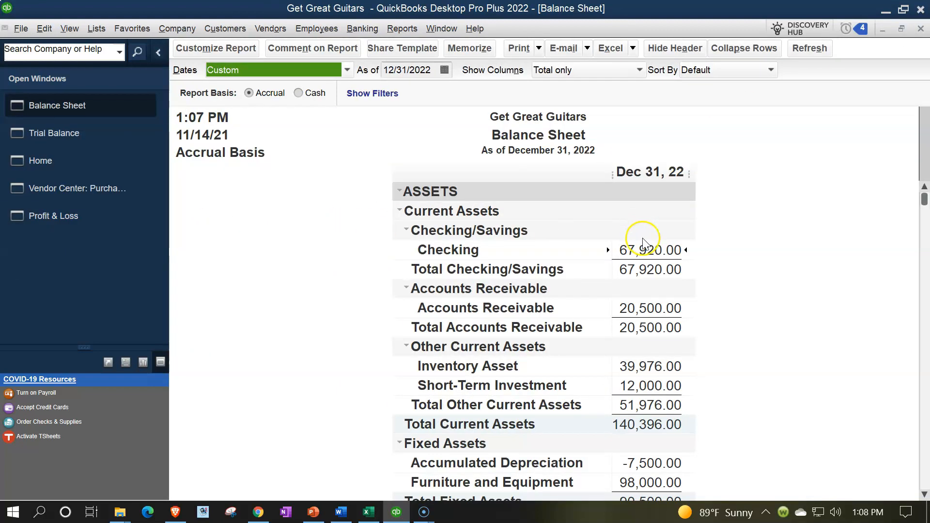
left_click(633, 364)
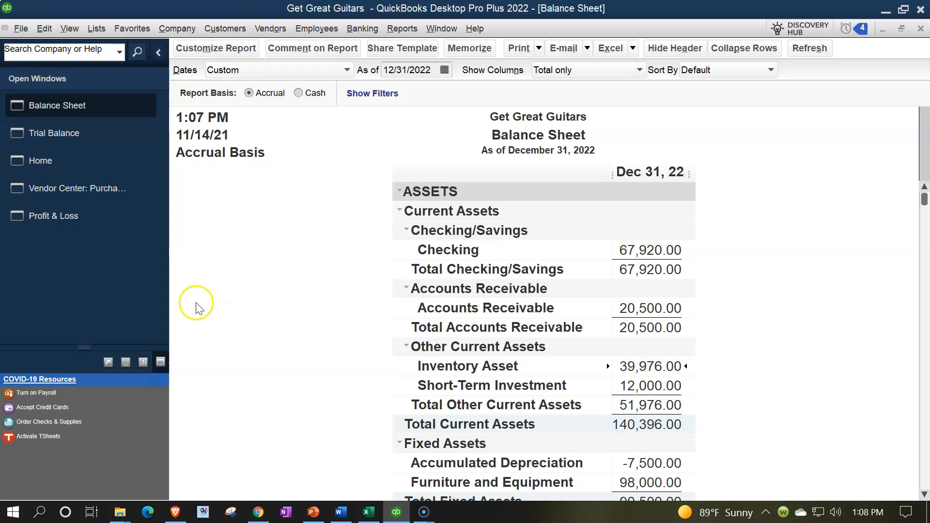
left_click(78, 220)
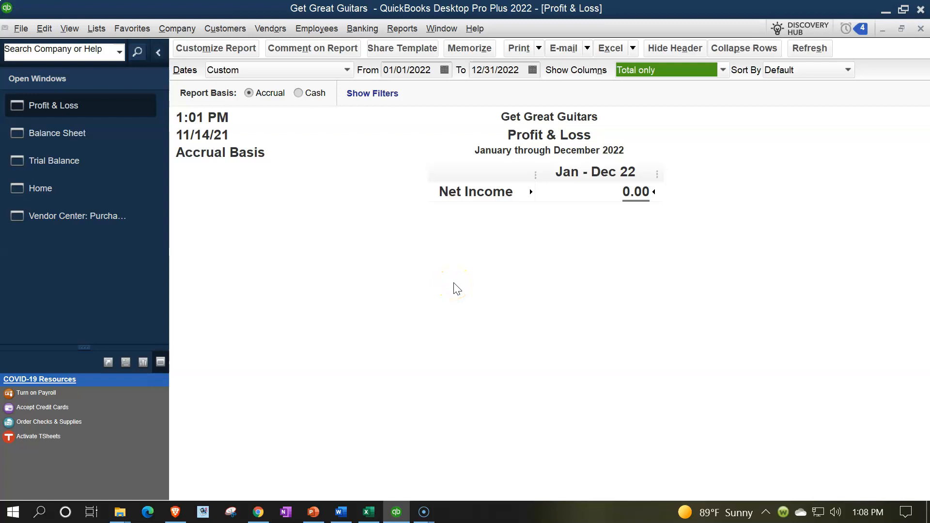
Step: Run the Inventory Valuation Summary report as of 12/31/2022 and review the quantities on hand
left_click(404, 32)
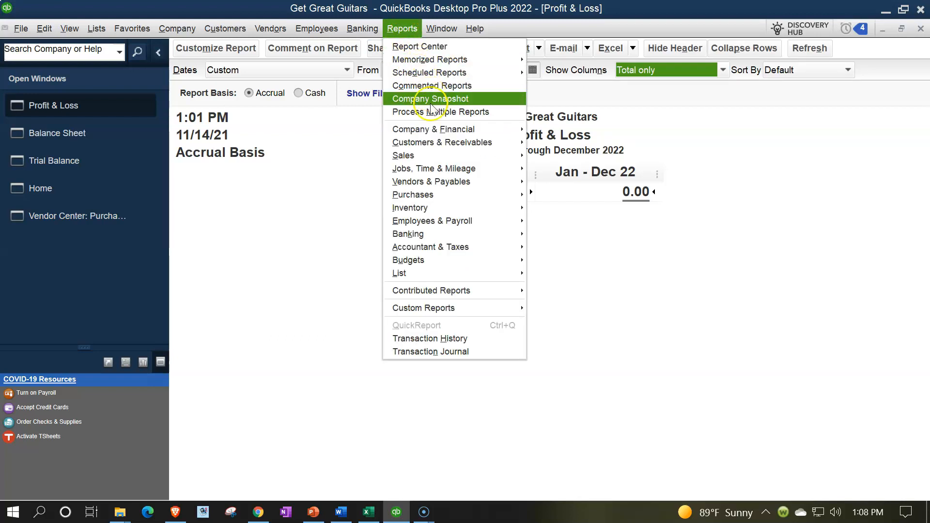
mouse_move(503, 208)
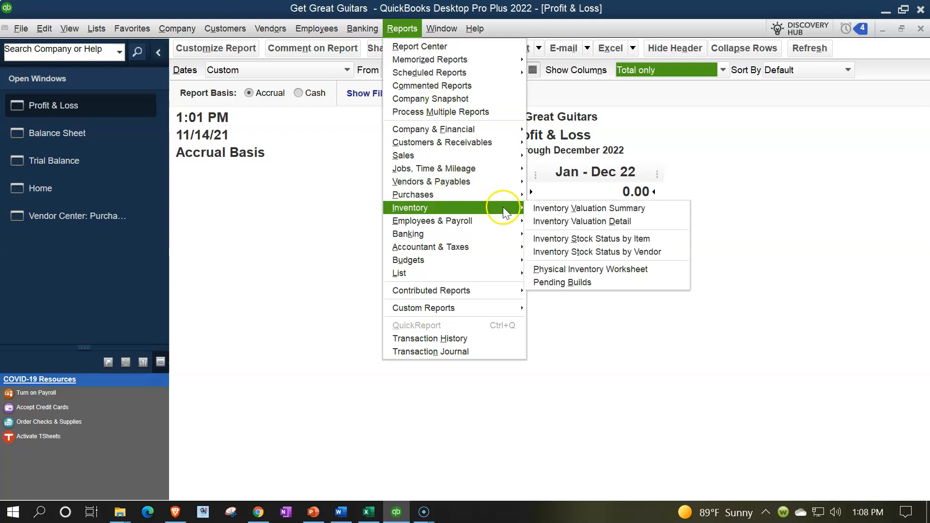
left_click(533, 208)
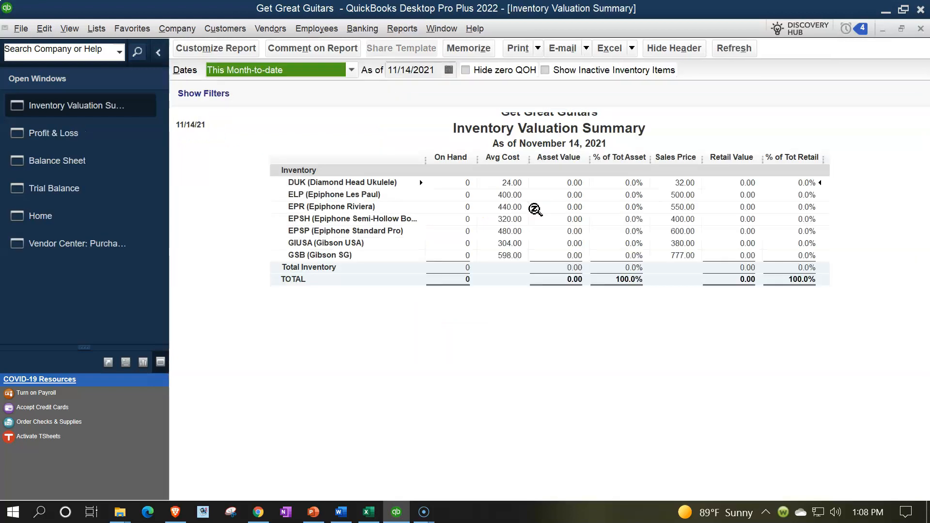
key("Tab")
type("12/31/2022")
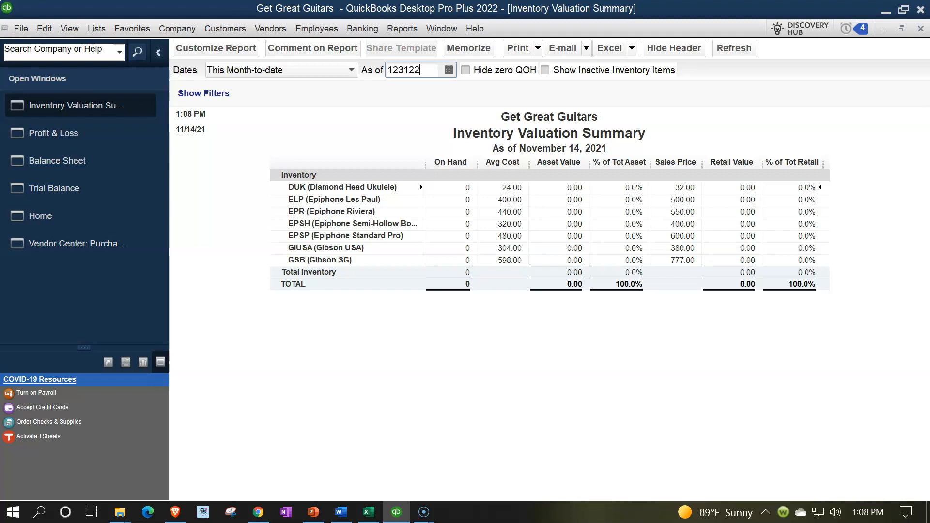
key("Tab")
left_click(457, 187)
key("Down")
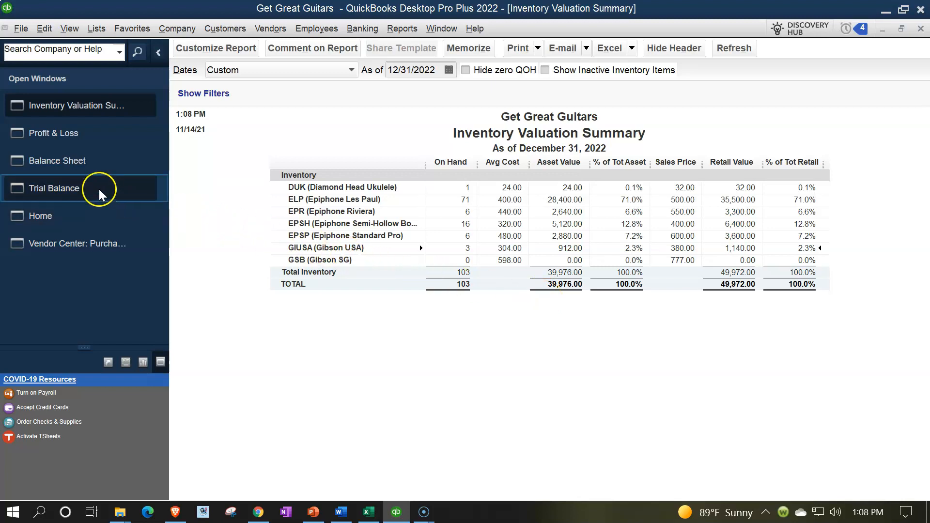
Step: Check Inventory Asset on the Balance Sheet, and view the remaining open purchase orders in the Vendor Center
left_click(83, 162)
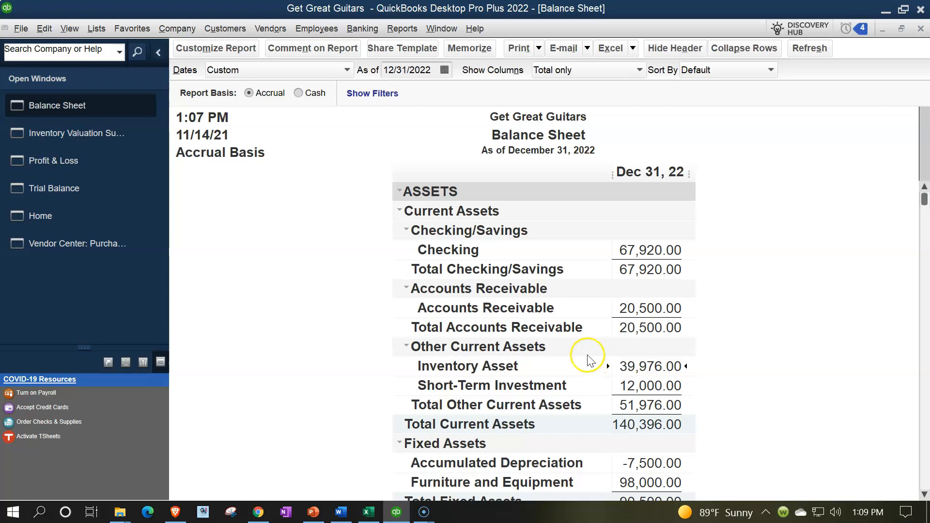
left_click(93, 244)
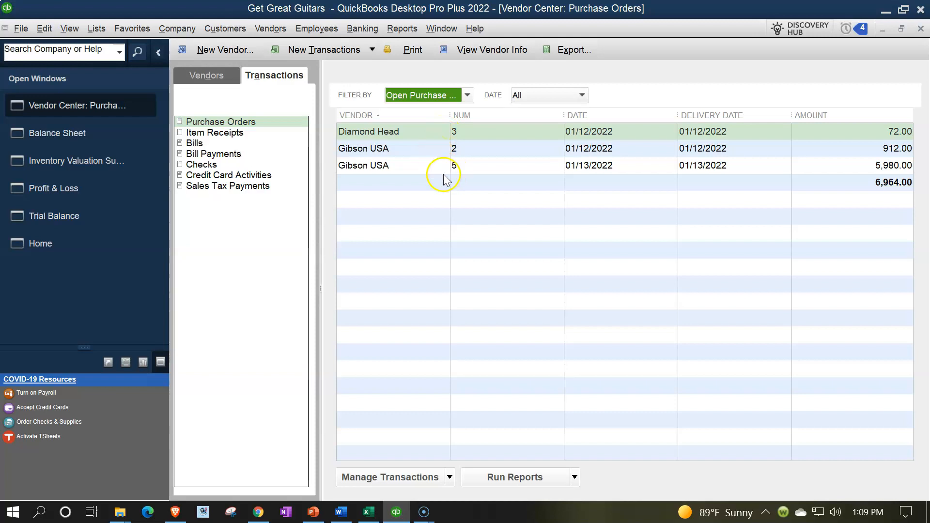
Step: Start a new check from the Checking account dated 01/15/2022 and payable to Gibson USA
left_click(58, 249)
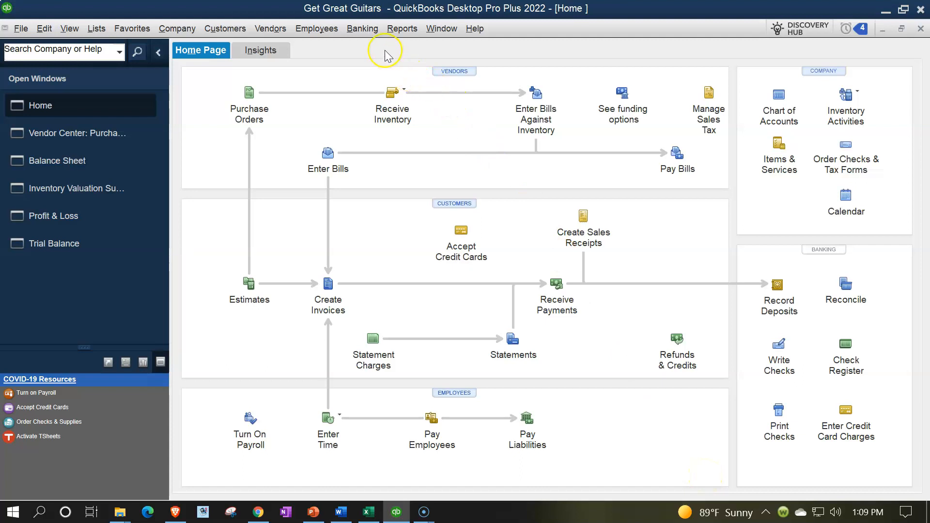
left_click(364, 30)
left_click(367, 45)
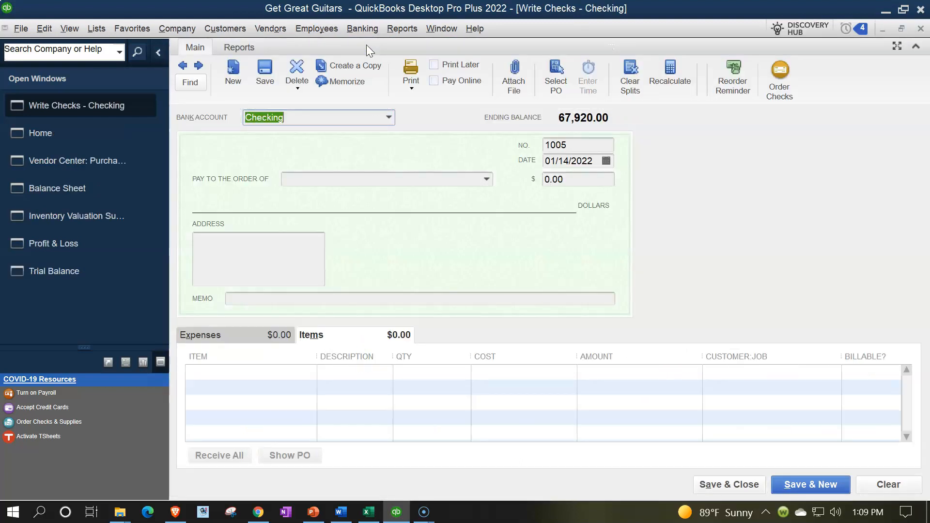
key("Tab")
key("plus")
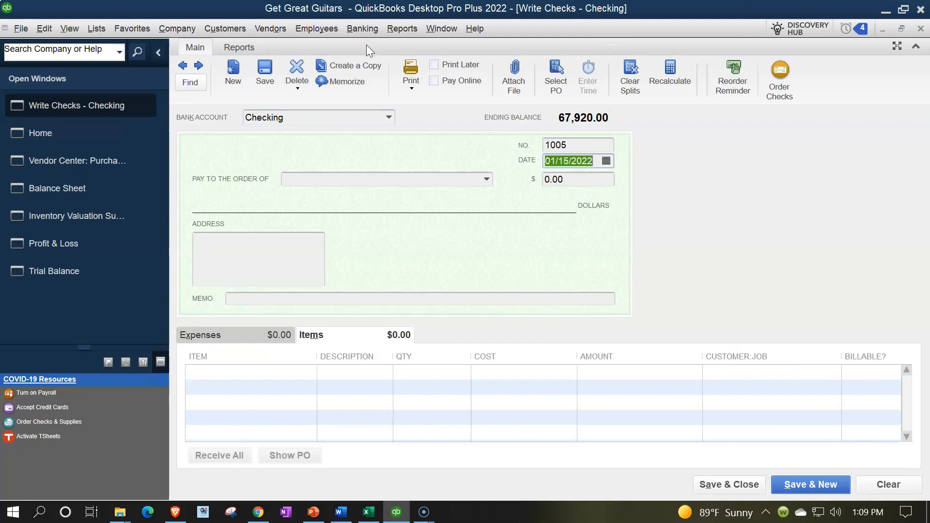
key("Tab")
type("T")
key("BackSpace")
key("BackSpace")
type("Gibson USA")
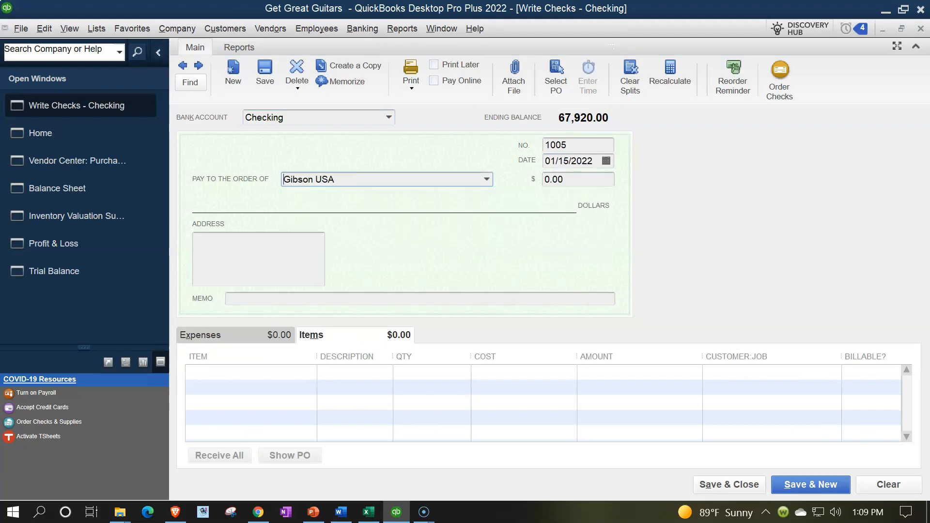
key("Tab")
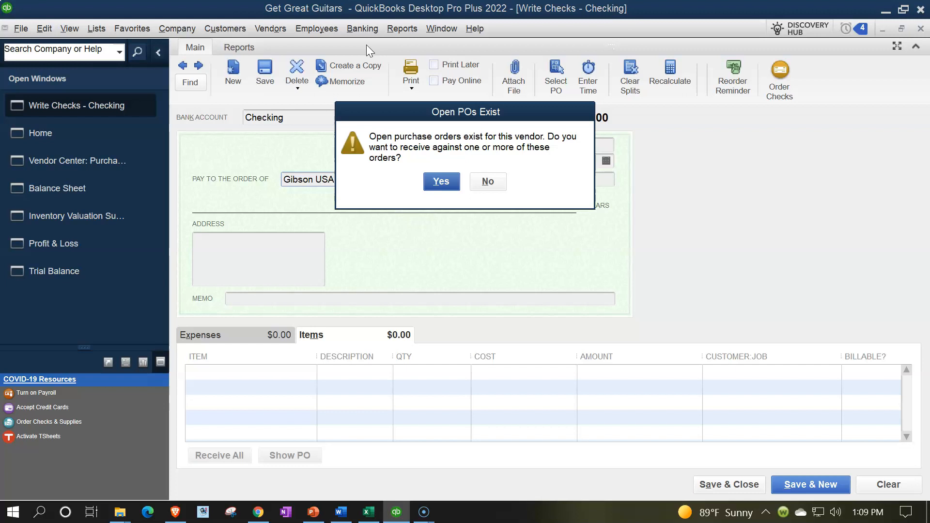
Step: Receive the Gibson USA check against both open purchase orders, dated 01/12/2022 and 01/13/2022, and save and close it
left_click(438, 182)
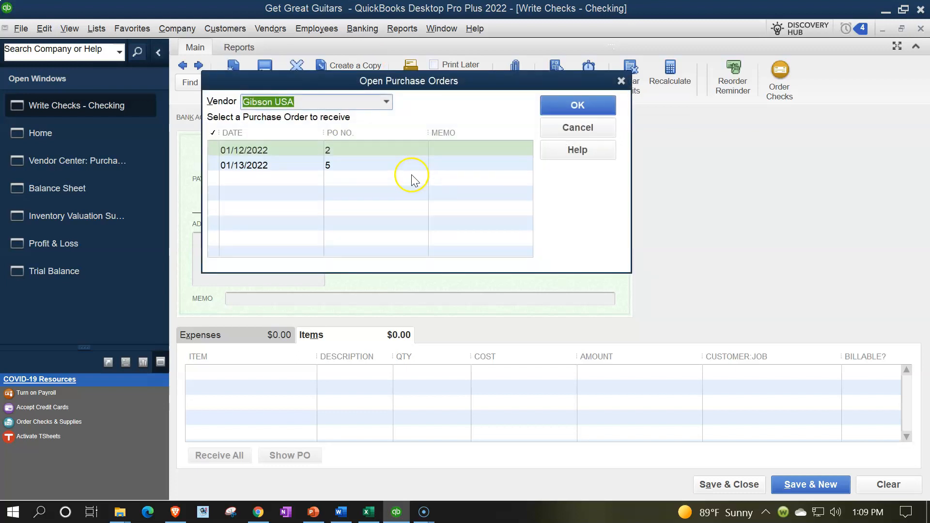
left_click(211, 148)
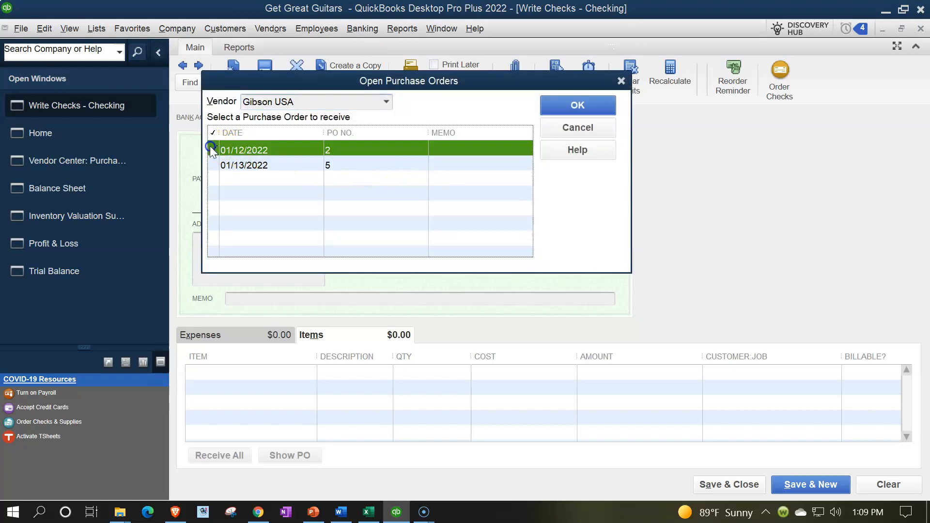
left_click(213, 165)
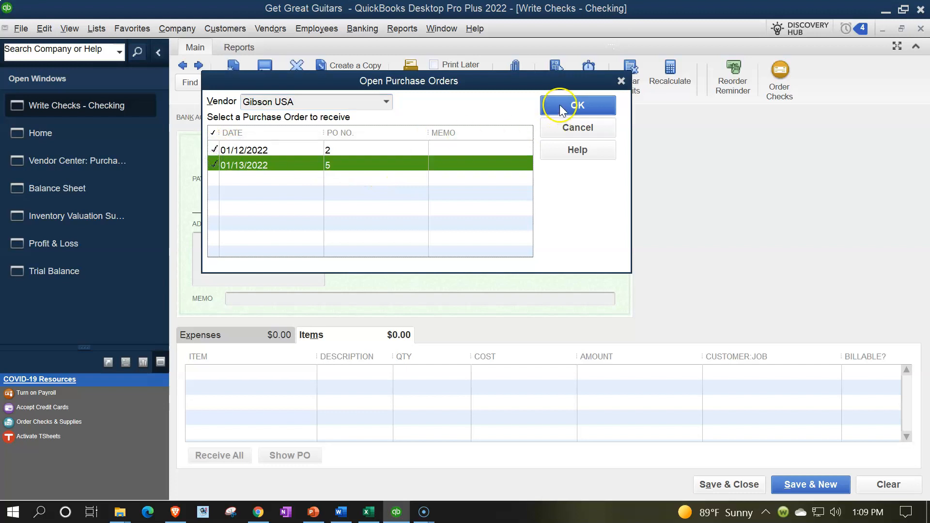
left_click(559, 104)
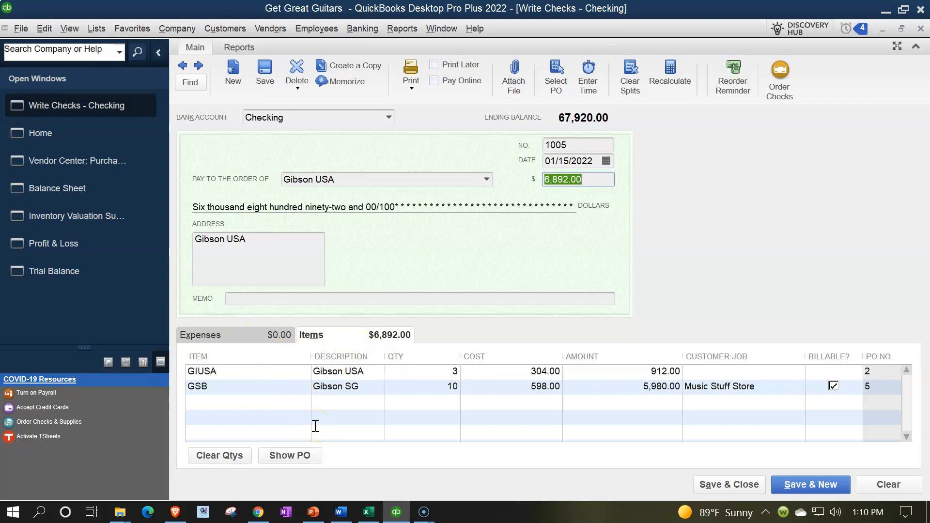
left_click(293, 387)
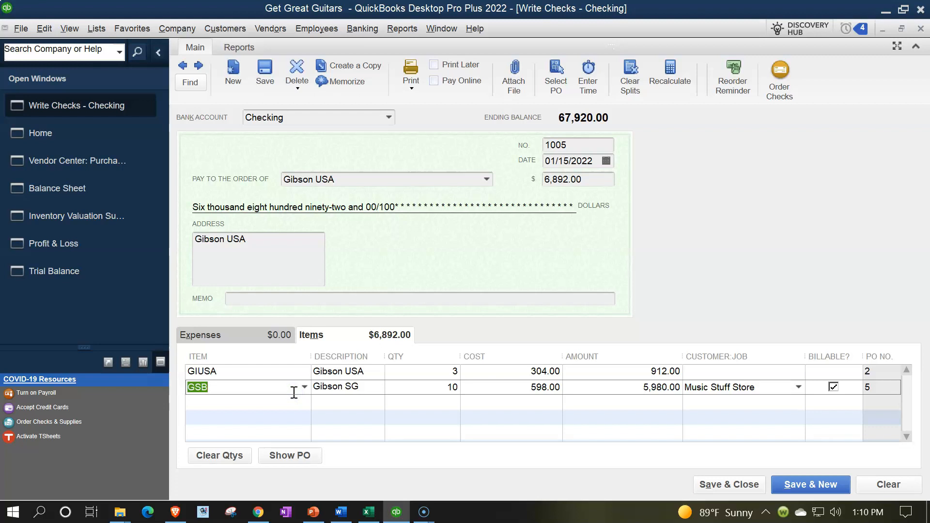
left_click(730, 485)
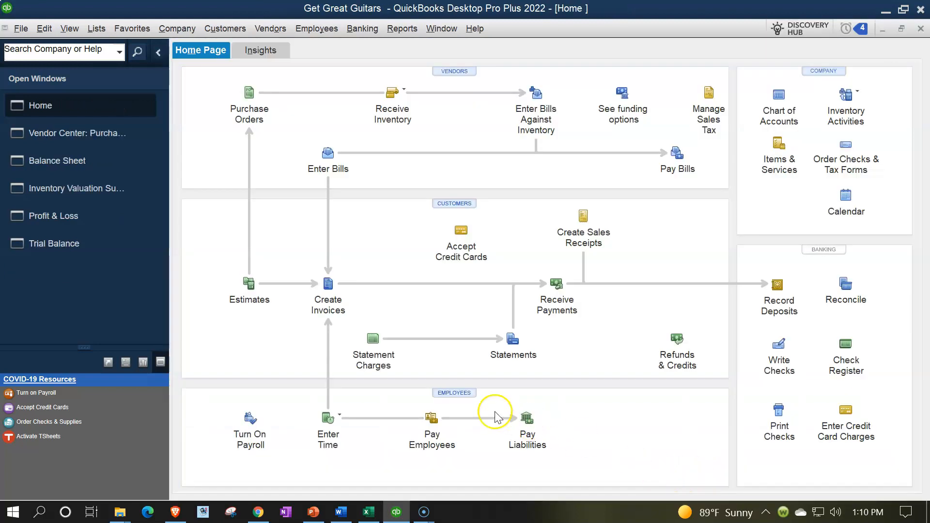
Step: Drill into Inventory Asset from the Trial Balance, examine the Gibson USA and Gibson SG lines, and close the details
left_click(103, 242)
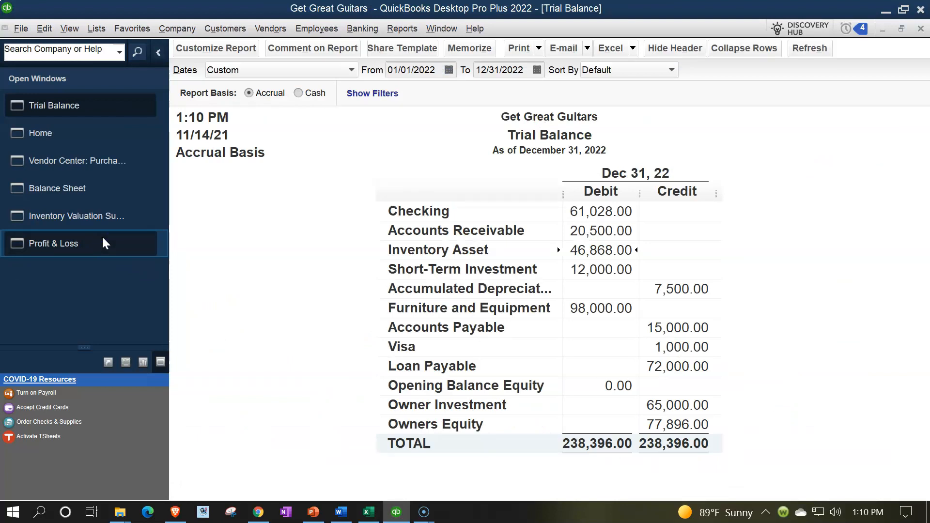
double_click(606, 250)
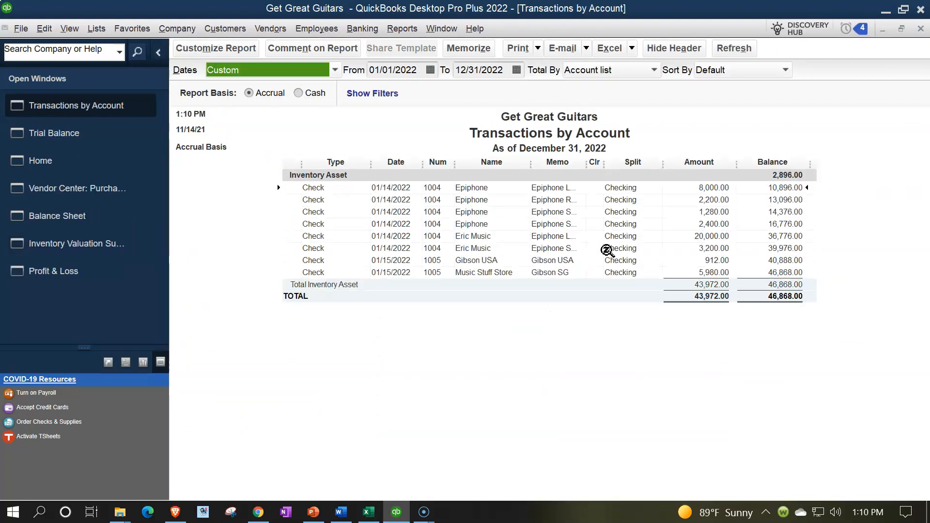
left_click(706, 272)
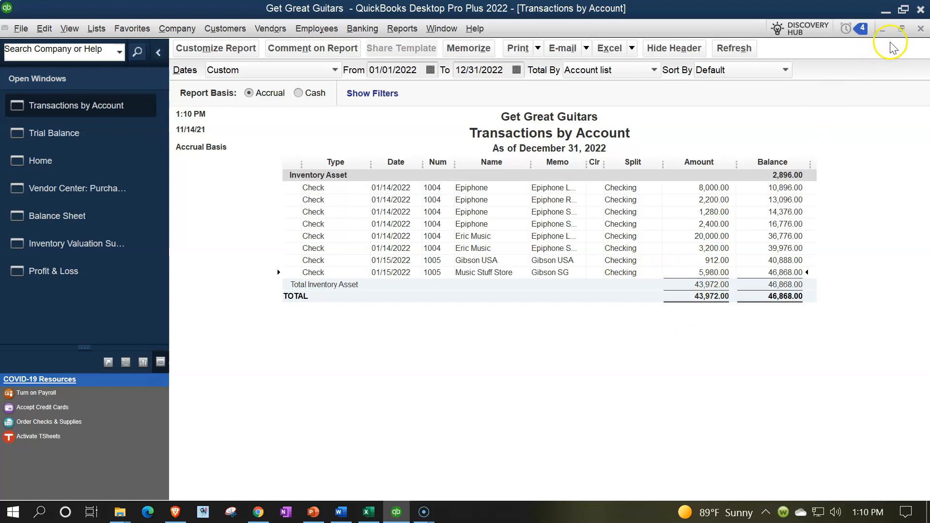
left_click(919, 30)
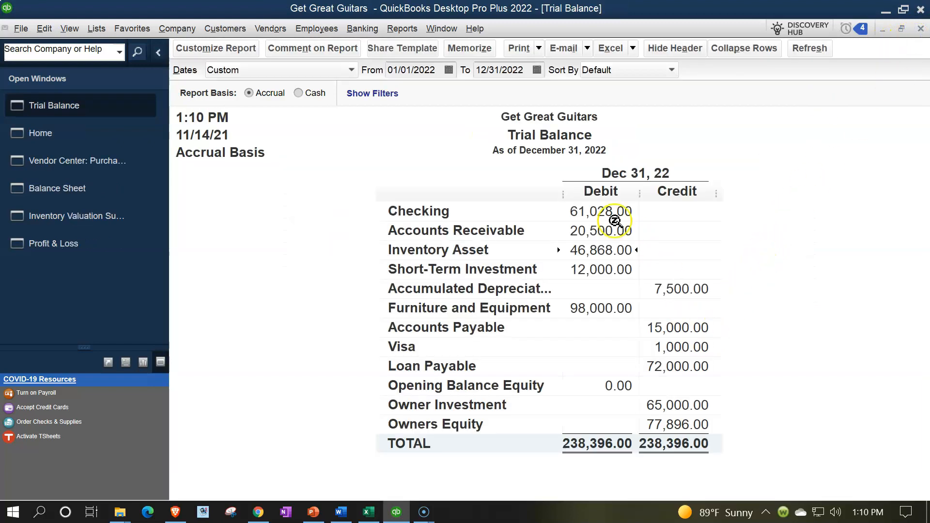
Step: Drill into Checking from the Trial Balance, examine the Gibson USA check, and close the details
double_click(596, 210)
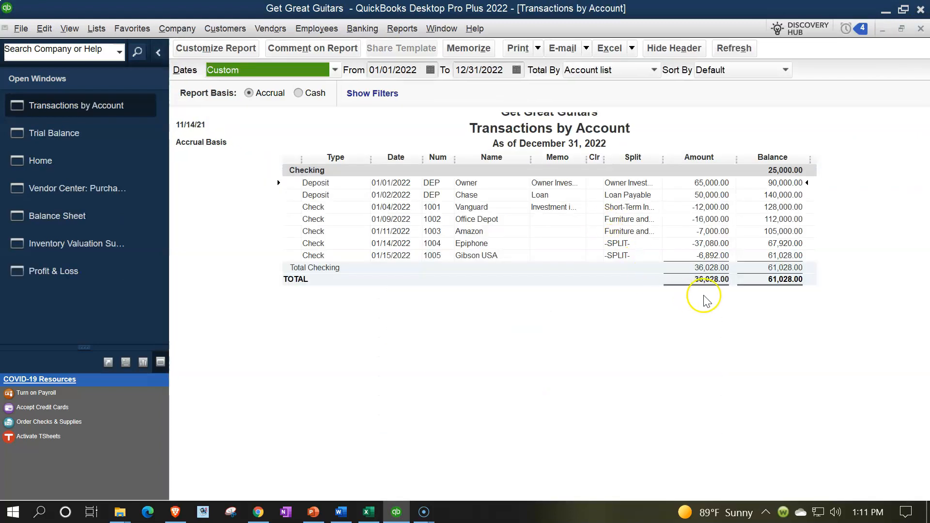
double_click(710, 260)
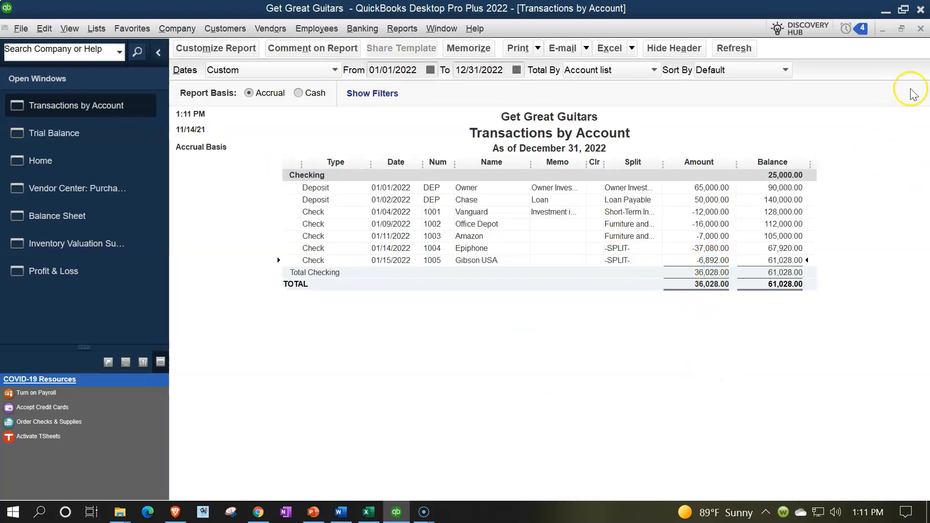
left_click(920, 30)
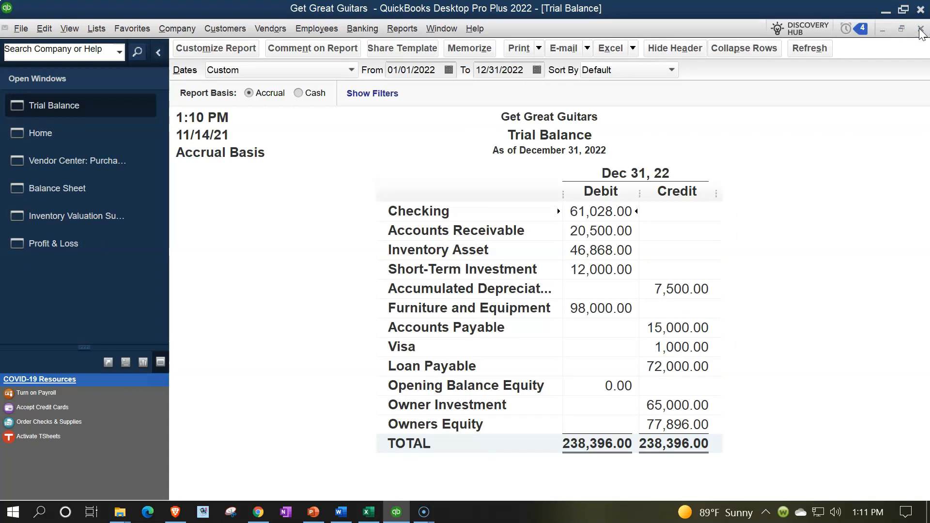
Step: Compare the total asset value on the Inventory Valuation Summary with Inventory Asset on the Balance Sheet and Trial Balance
left_click(112, 213)
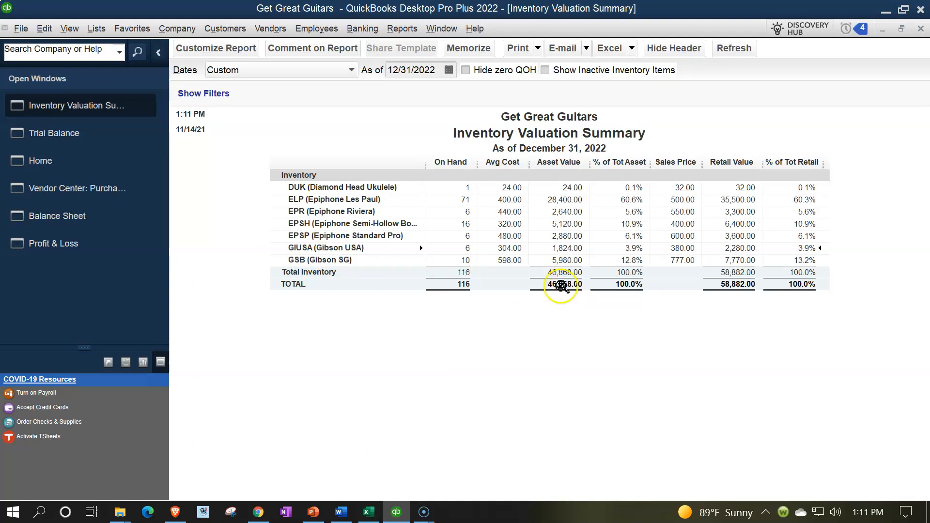
left_click(560, 273)
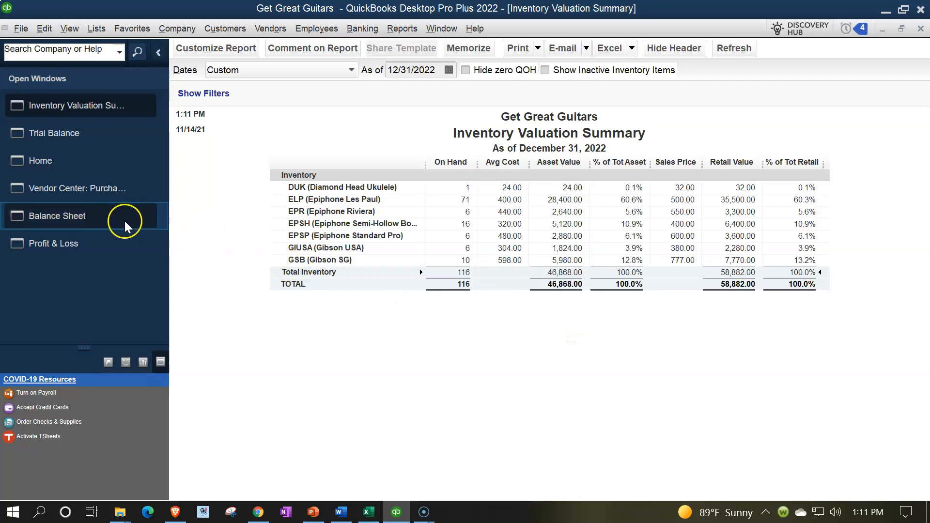
left_click(104, 215)
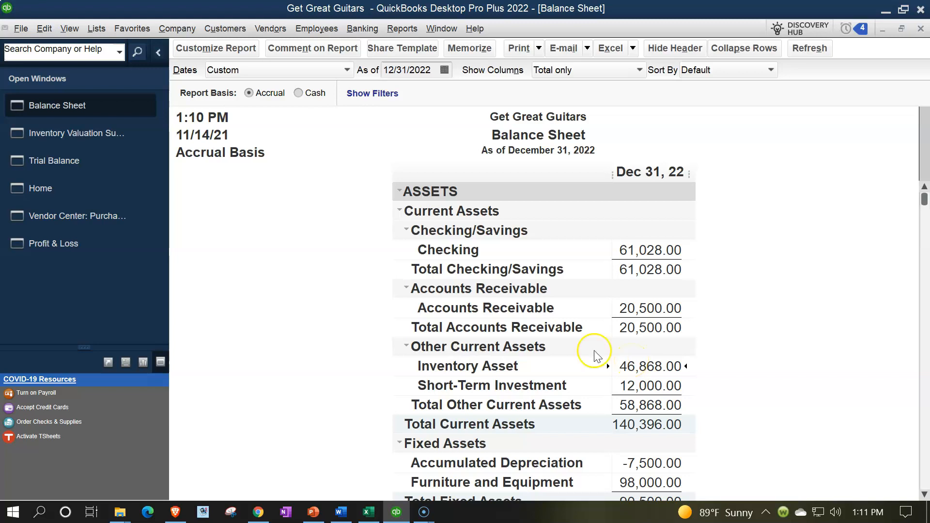
left_click(53, 162)
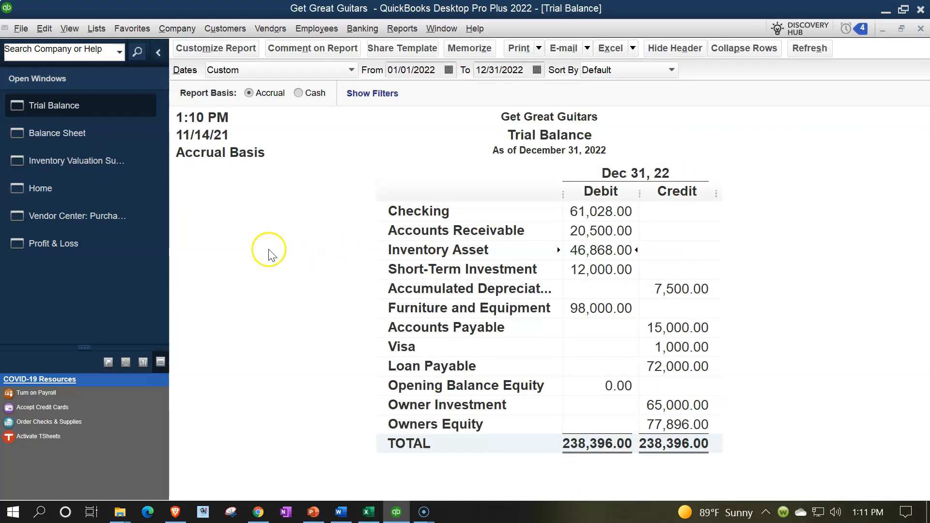
Step: Check net income on the Profit & Loss report and view the remaining open purchase orders in the Vendor Center
left_click(83, 254)
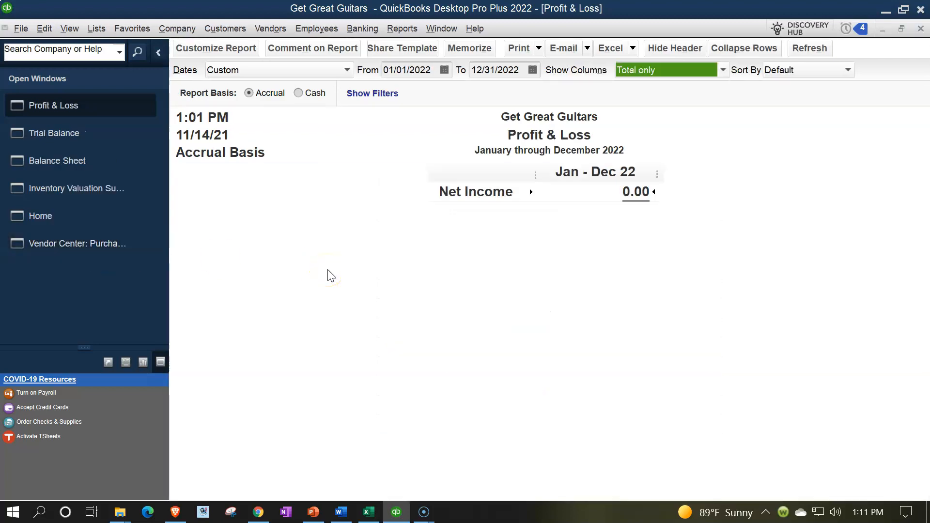
left_click(111, 247)
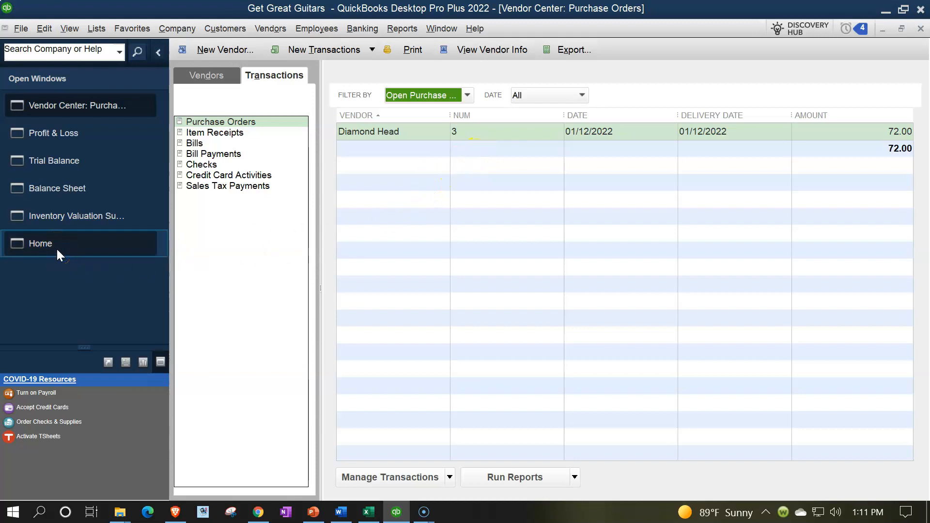
left_click(56, 191)
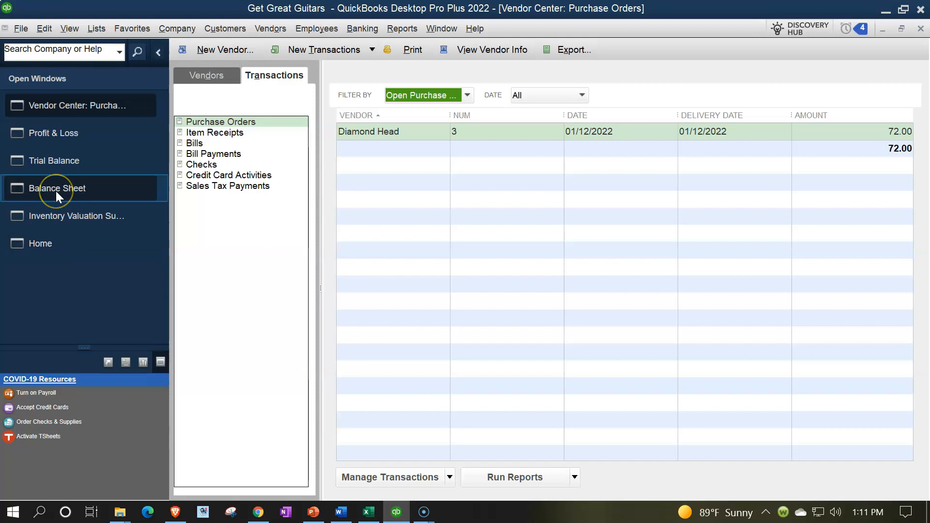
Step: Start a new check from the Checking account payable to Diamond Head
left_click(45, 241)
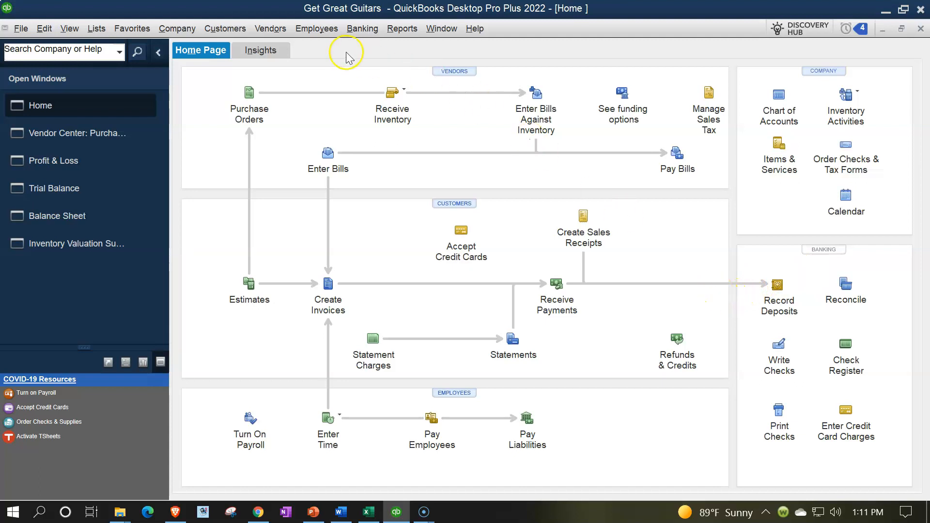
left_click(334, 28)
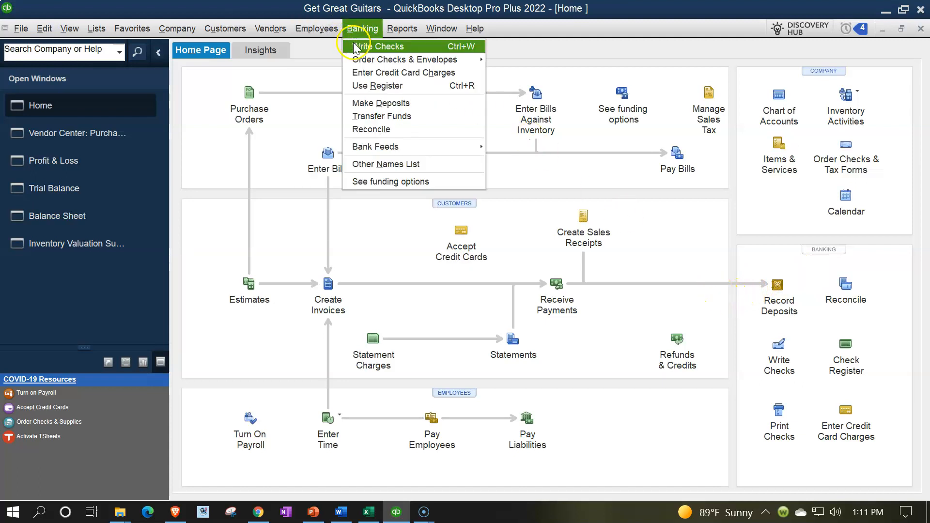
left_click(353, 45)
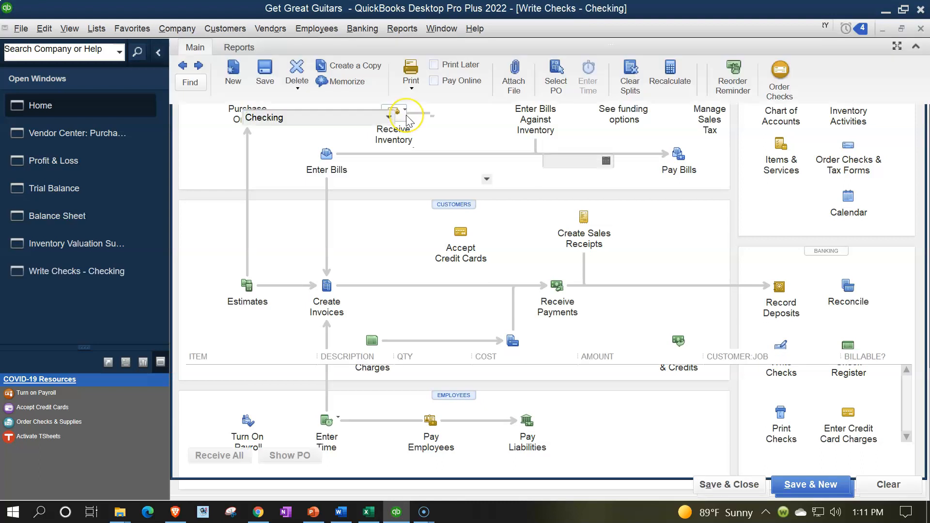
key("Tab")
key("Tab")
key("Tab")
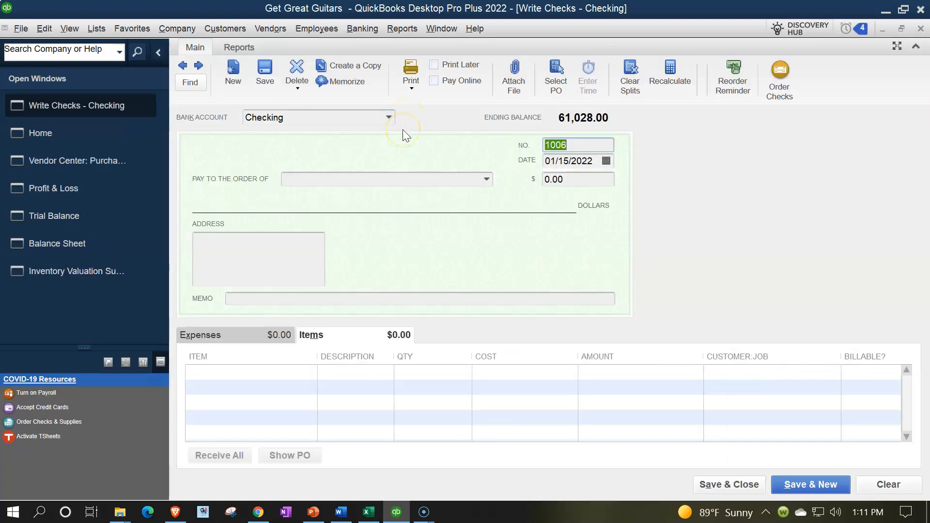
type("Diamond Head")
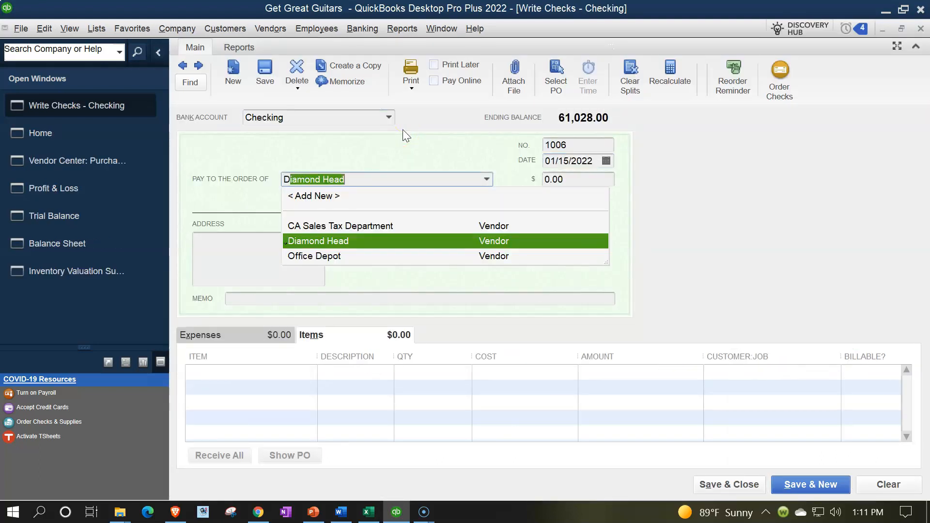
key("Tab")
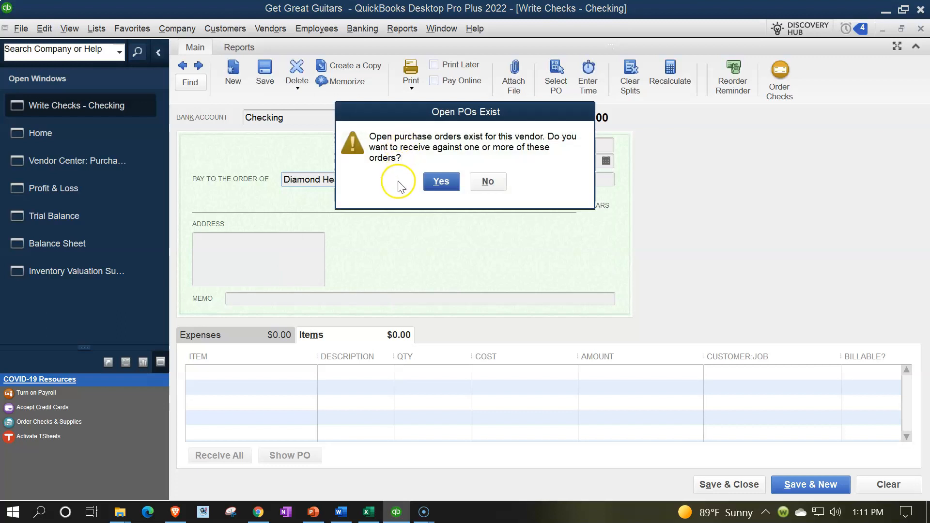
Step: Receive the Diamond Head check against the open purchase order dated 01/12/2022, review the item line, and save and close the check
left_click(438, 181)
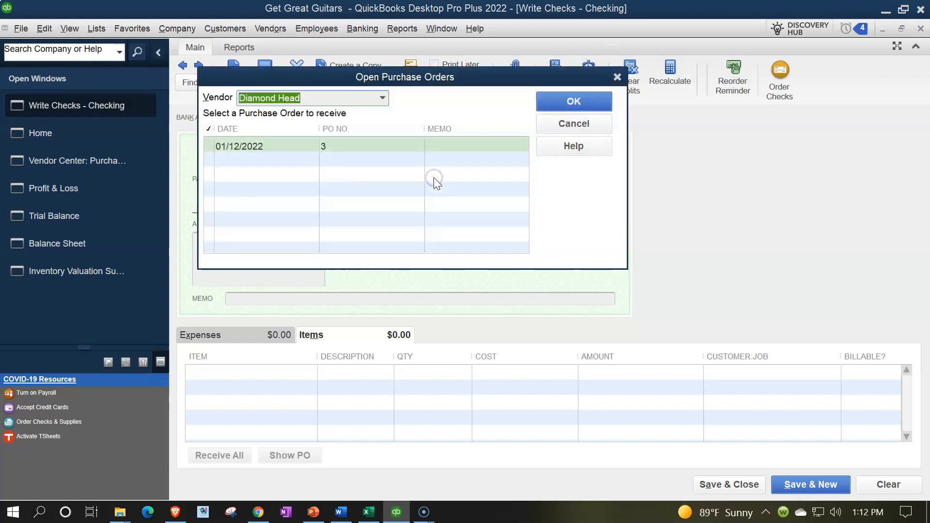
left_click(214, 145)
left_click(552, 97)
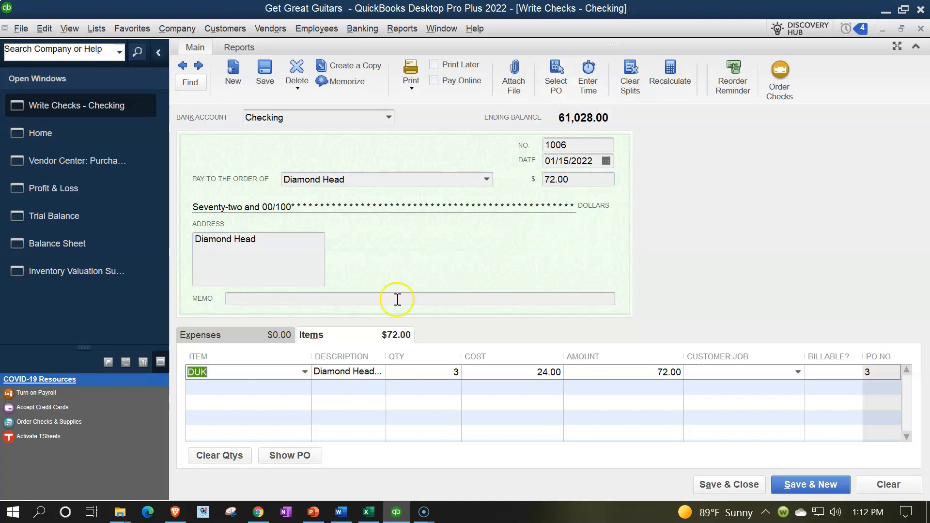
left_click(725, 386)
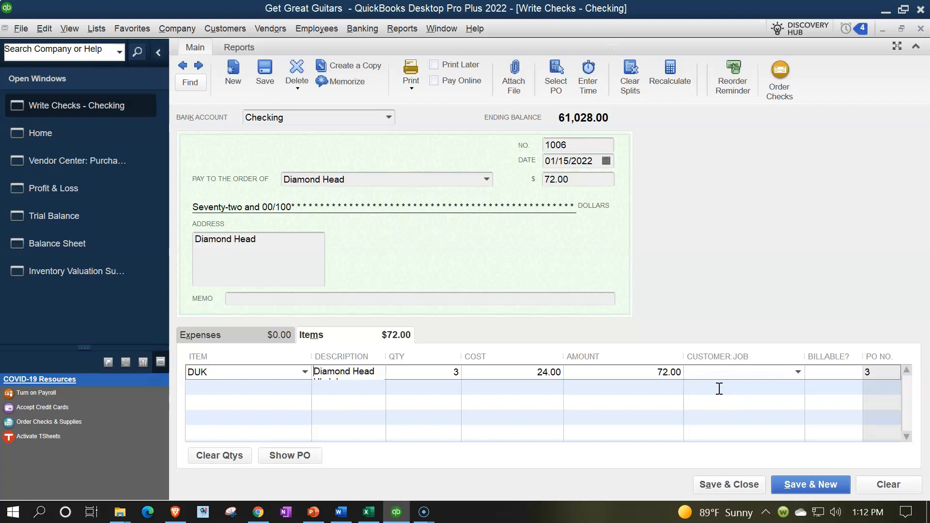
left_click(304, 384)
left_click(703, 486)
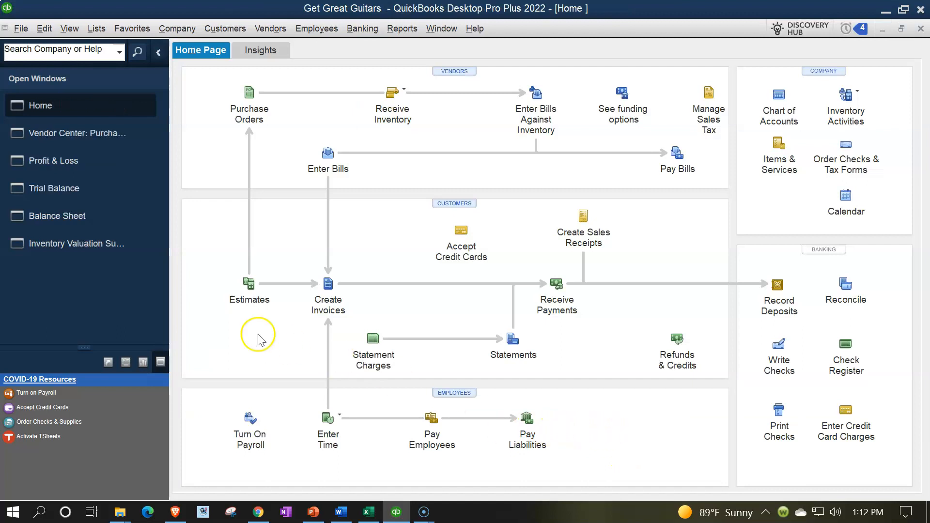
Step: Drill down from the Trial Balance into the Checking and Inventory Asset balances to check the transactions behind each account
left_click(65, 191)
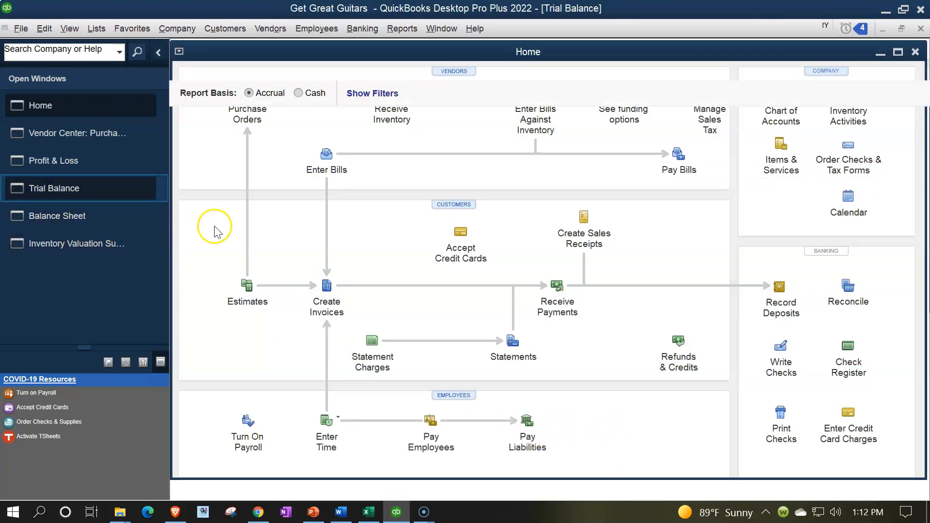
double_click(600, 211)
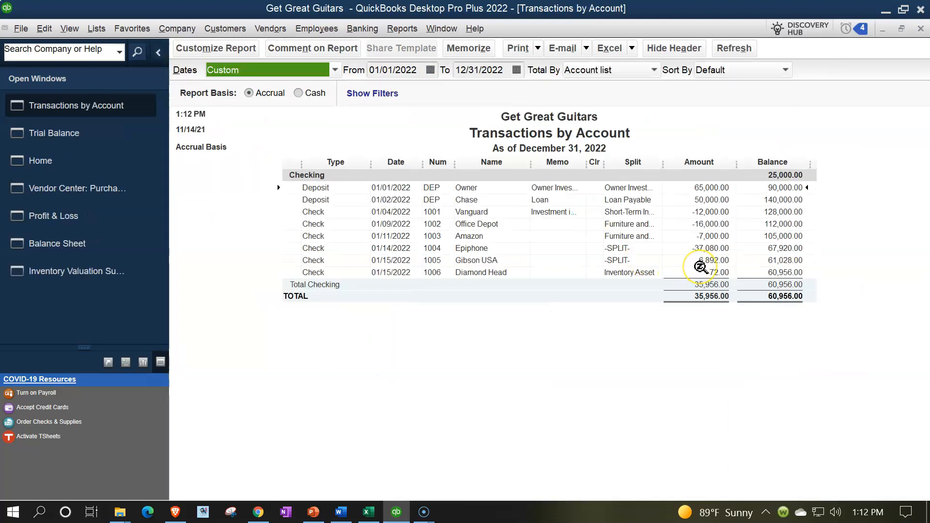
left_click(920, 29)
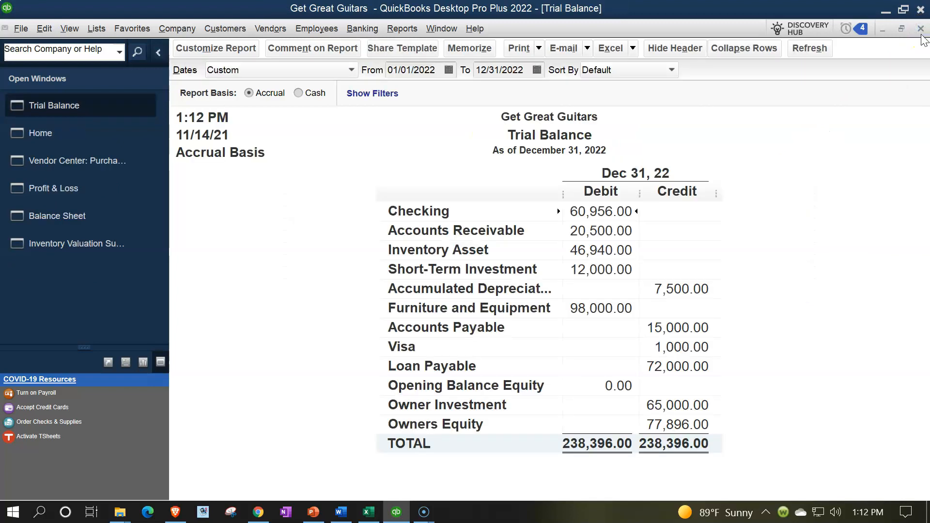
double_click(588, 252)
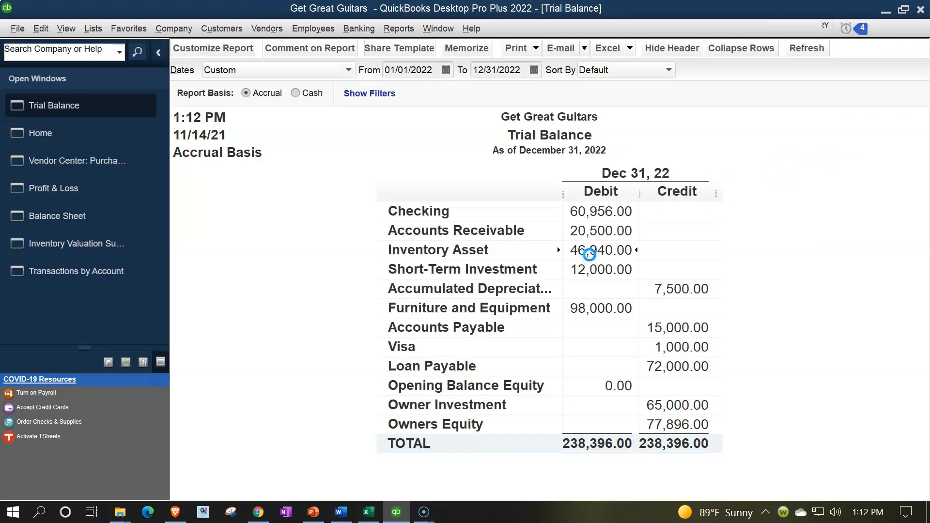
left_click(711, 285)
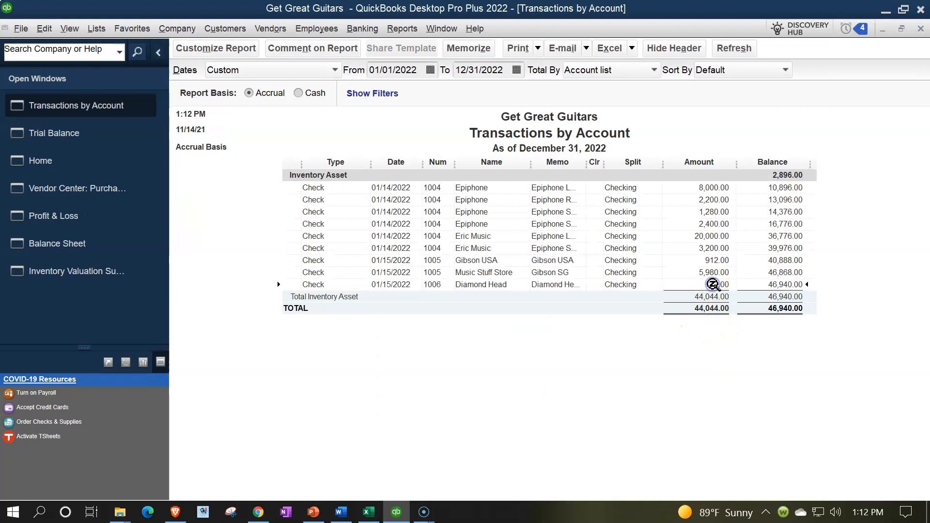
left_click(920, 28)
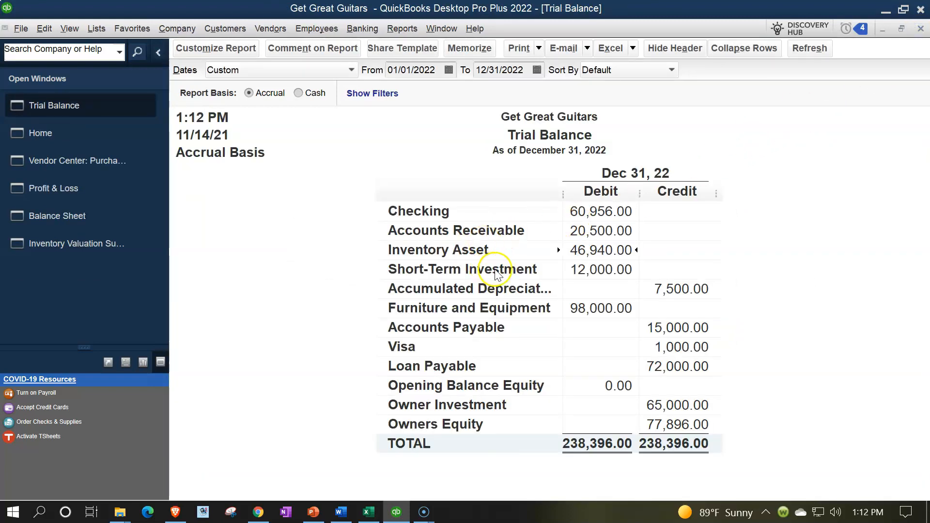
Step: Compare the total asset value on the Inventory Valuation Summary with Inventory Asset on the Balance Sheet
left_click(85, 245)
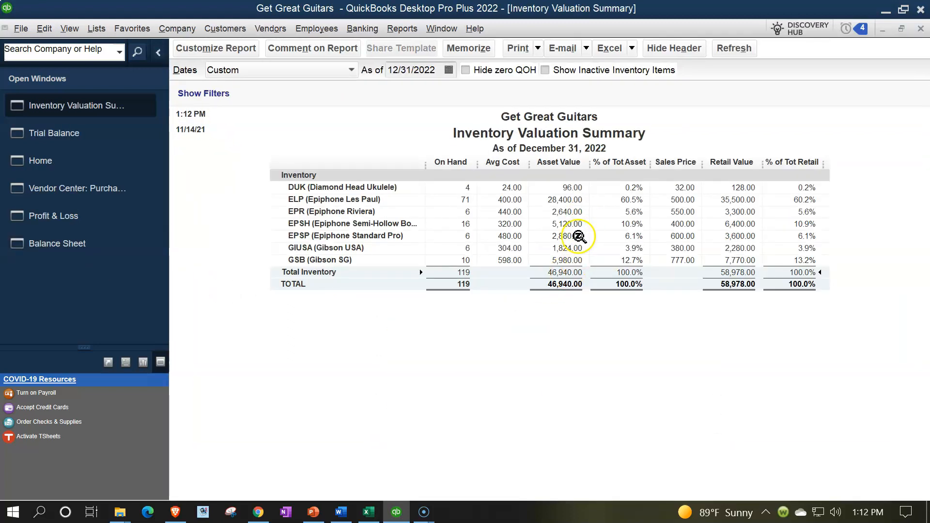
left_click(561, 271)
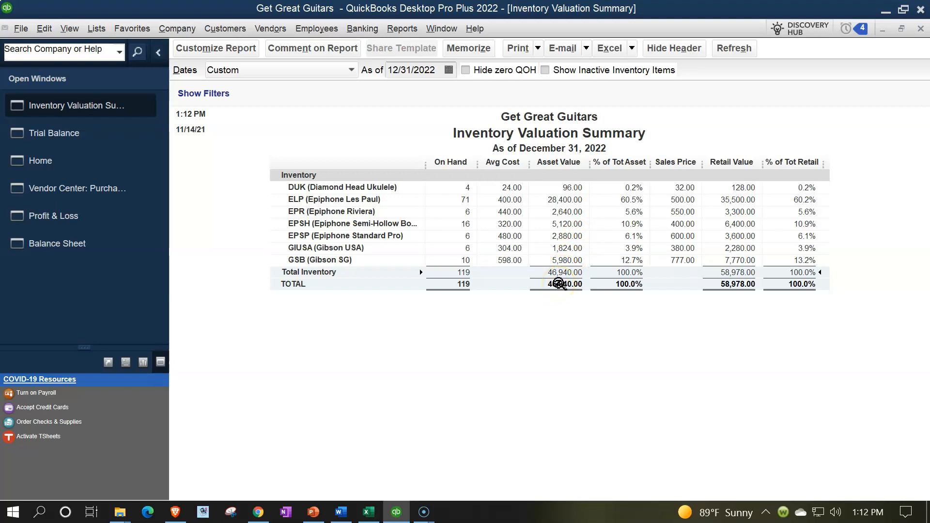
left_click(56, 251)
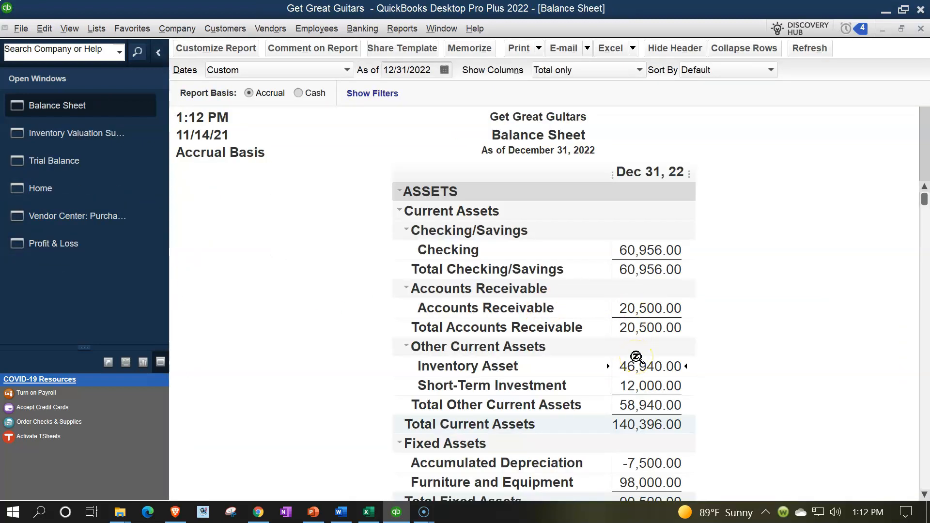
Step: Check net income on the Profit & Loss report and look for remaining open purchase orders in the Vendor Center
left_click(89, 246)
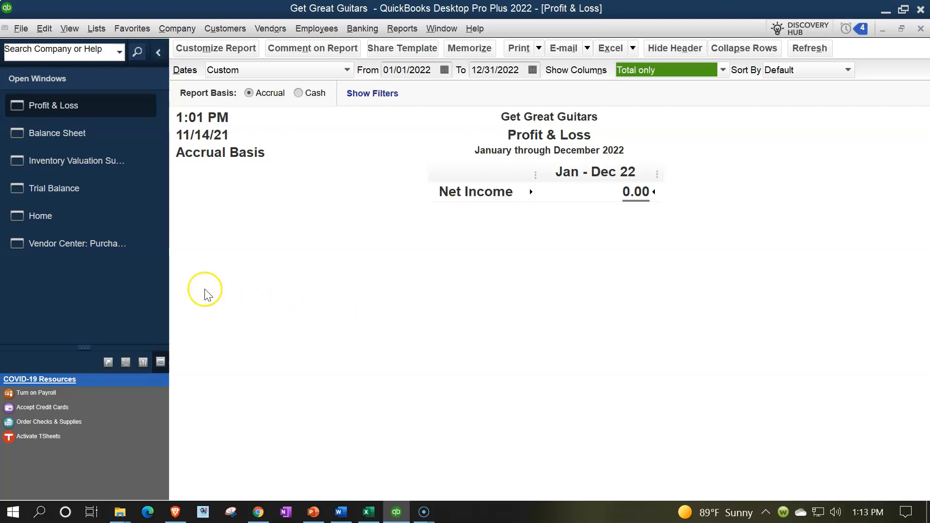
left_click(90, 248)
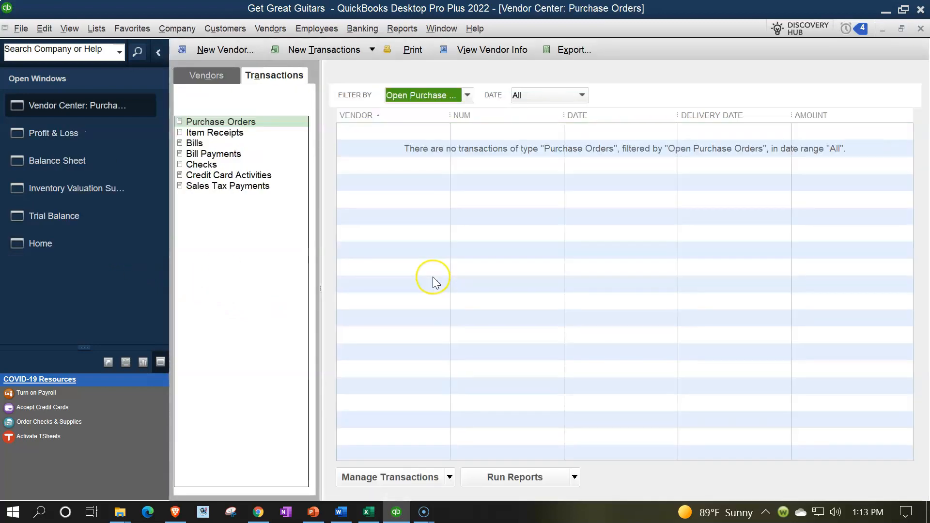
left_click(416, 272)
left_click(428, 232)
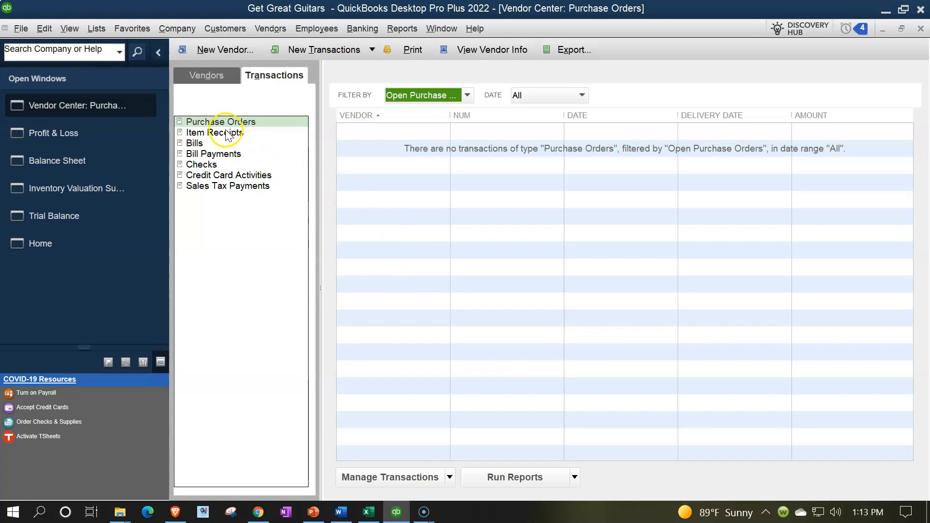
Step: View the active vendors list with Epiphone's transactions, and return to the Home page to review the vendor workflow
left_click(210, 77)
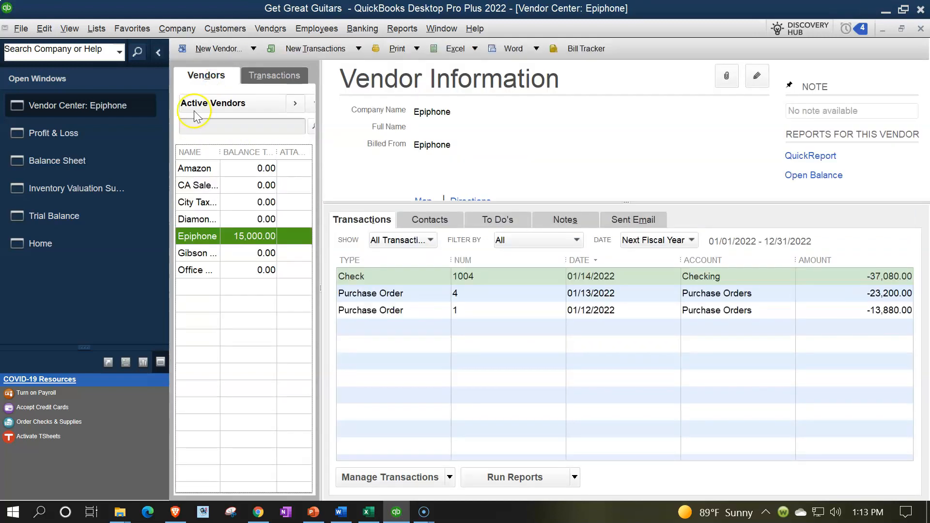
left_click(37, 248)
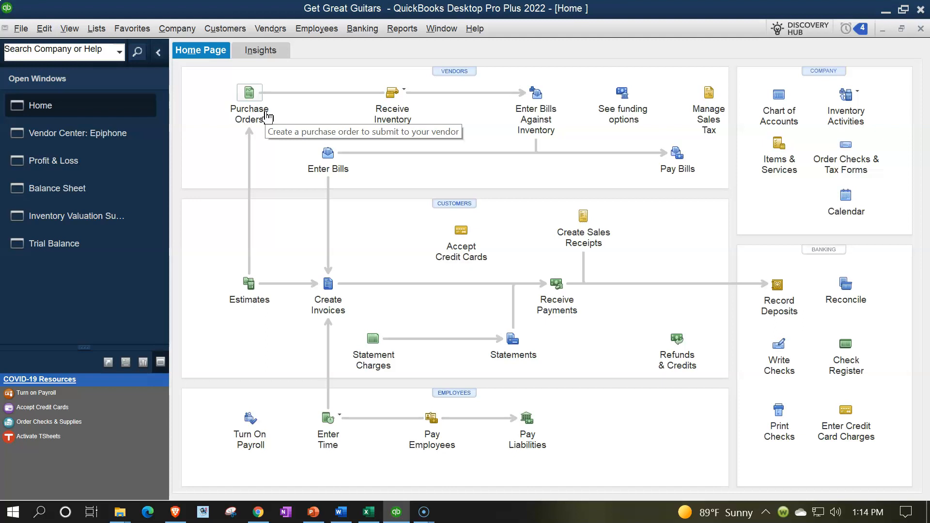
left_click(370, 115)
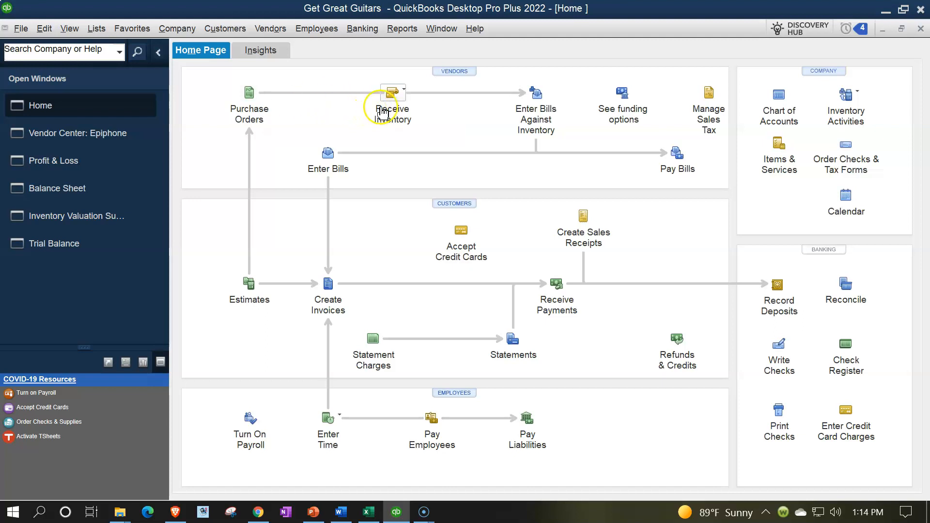